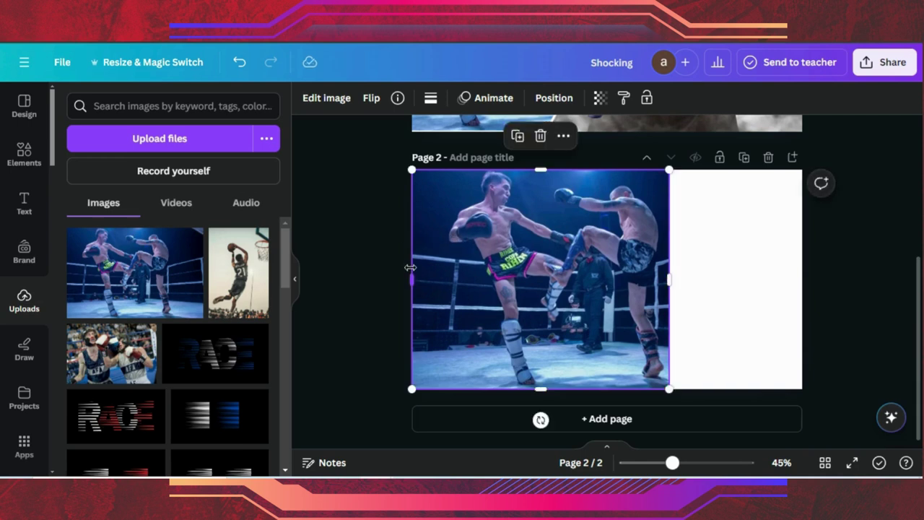
# Step: Crop the left side of the kickboxing photo on page 2, realign it to the page's left edge, and flip it horizontally
pyautogui.moveTo(410, 268); pyautogui.dragTo(447, 269)
pyautogui.moveTo(568, 207); pyautogui.dragTo(536, 209)
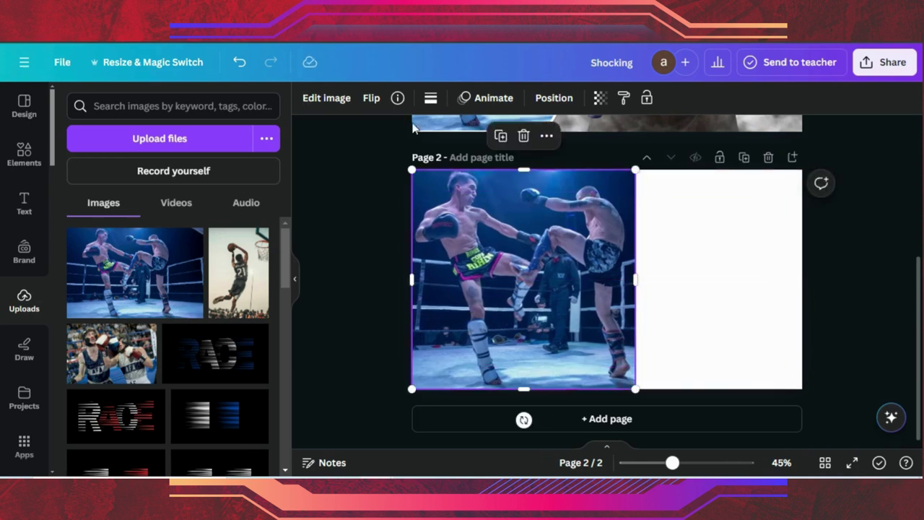
pyautogui.click(372, 100)
pyautogui.click(394, 141)
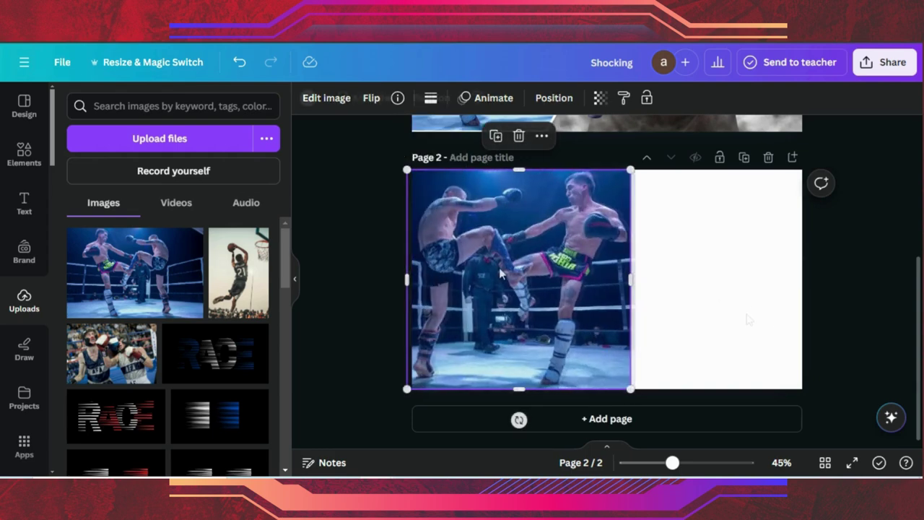
# Step: Place an upright triangle frame from the basic shapes frames at the lower middle of page 2
pyautogui.click(29, 149)
pyautogui.click(241, 105)
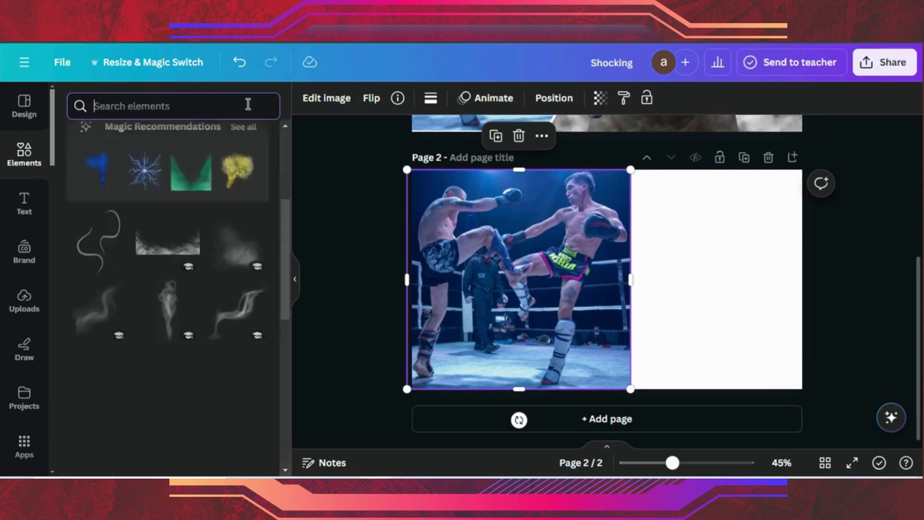
pyautogui.scroll(-2, 159, 202)
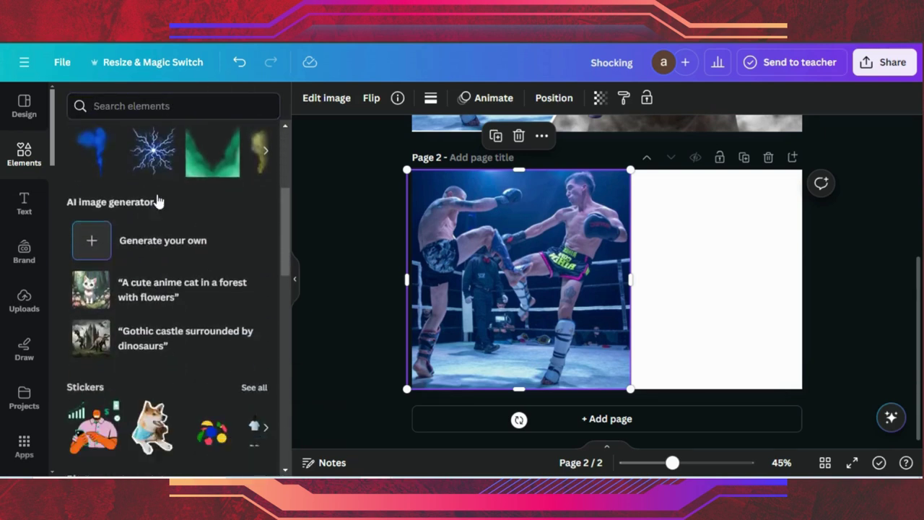
pyautogui.scroll(-10, 157, 201)
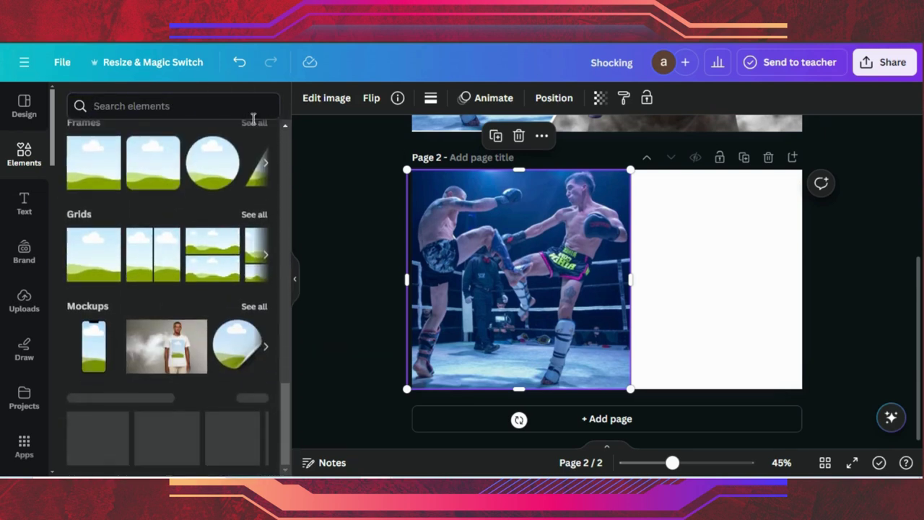
pyautogui.click(254, 123)
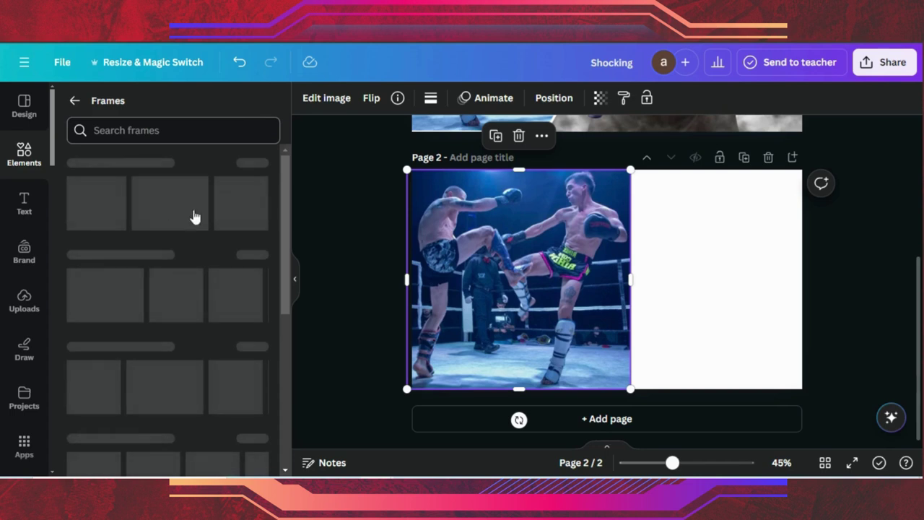
pyautogui.click(253, 164)
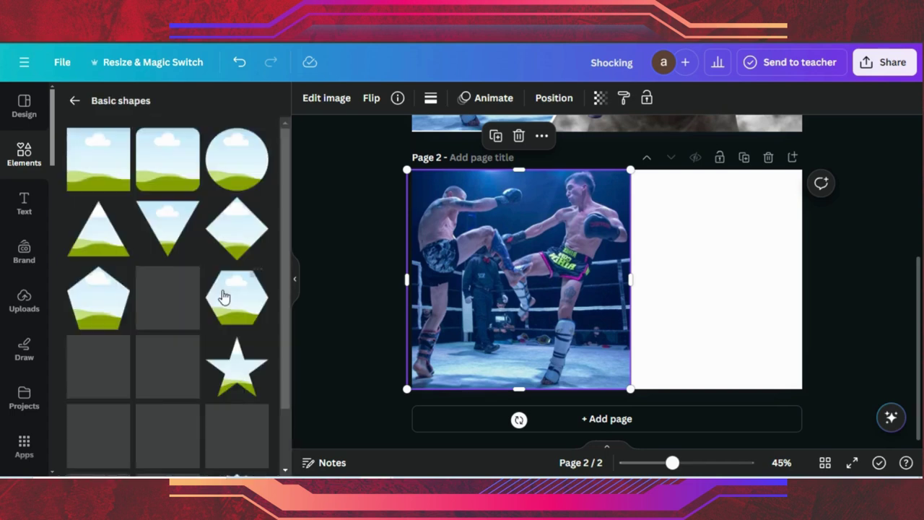
pyautogui.moveTo(112, 246); pyautogui.dragTo(639, 355)
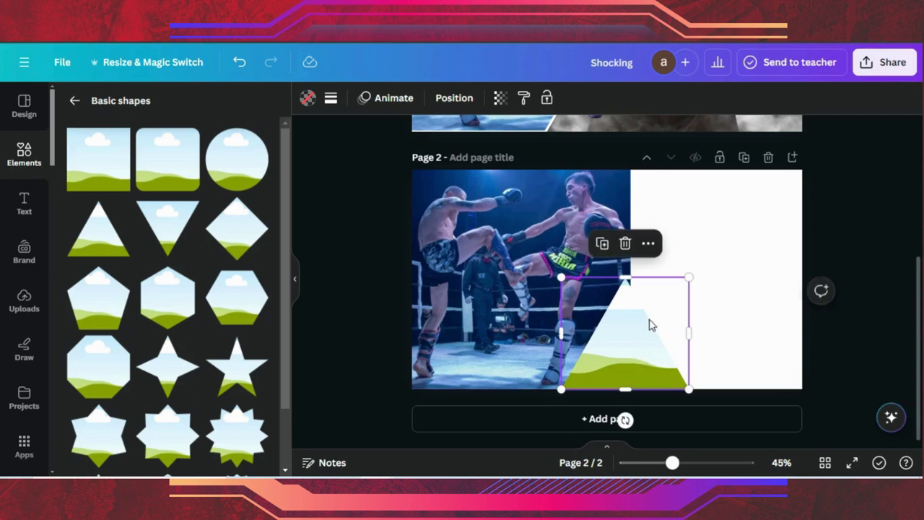
# Step: Enlarge the upright triangle frame to the full page height and align its base with the page's right corner
pyautogui.moveTo(688, 277); pyautogui.dragTo(755, 116)
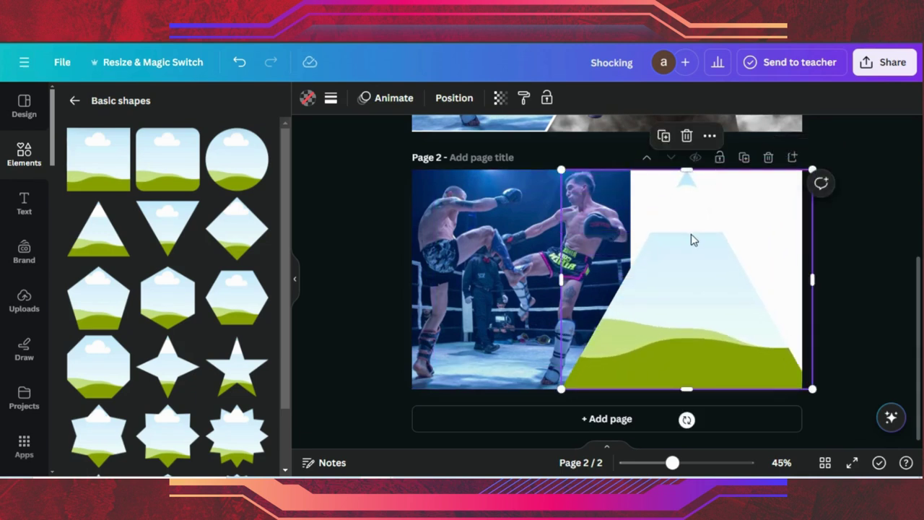
pyautogui.moveTo(673, 263); pyautogui.dragTo(669, 261)
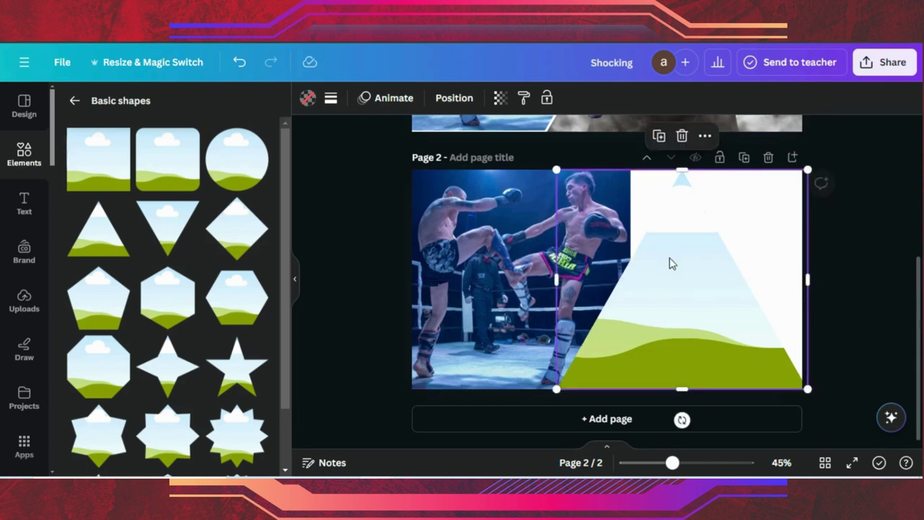
pyautogui.click(879, 292)
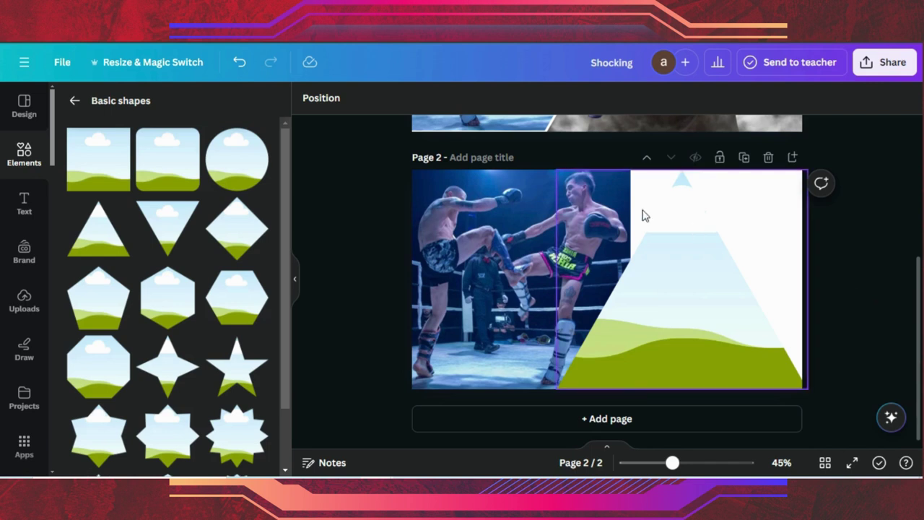
# Step: Add an inverted triangle frame and fit it at the page's upper edge against the large triangle's left side
pyautogui.click(159, 225)
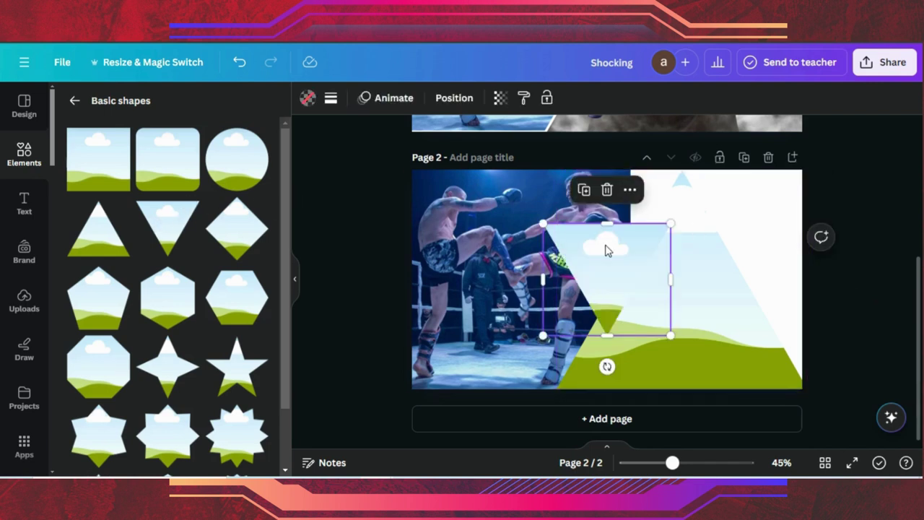
pyautogui.moveTo(605, 248); pyautogui.dragTo(613, 197)
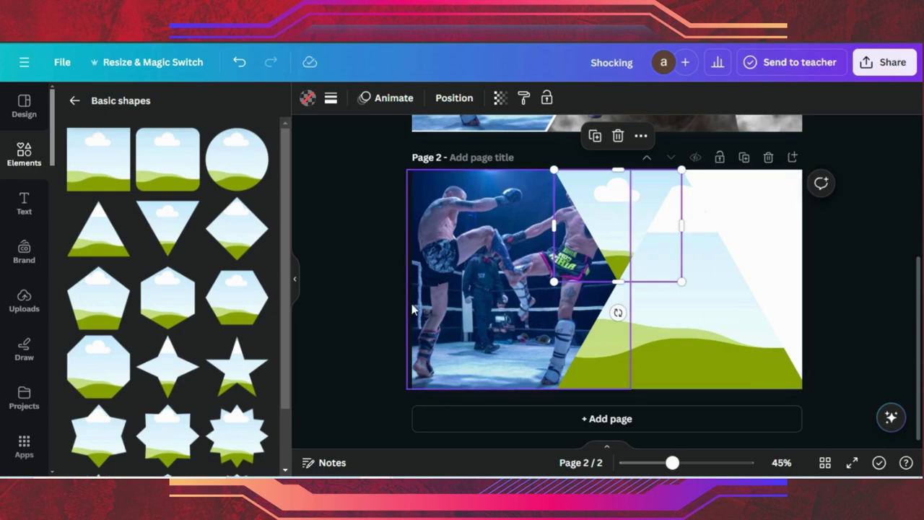
# Step: Fill the large triangle frame with the recently used photo of the hooded boxer seen from behind
pyautogui.click(76, 102)
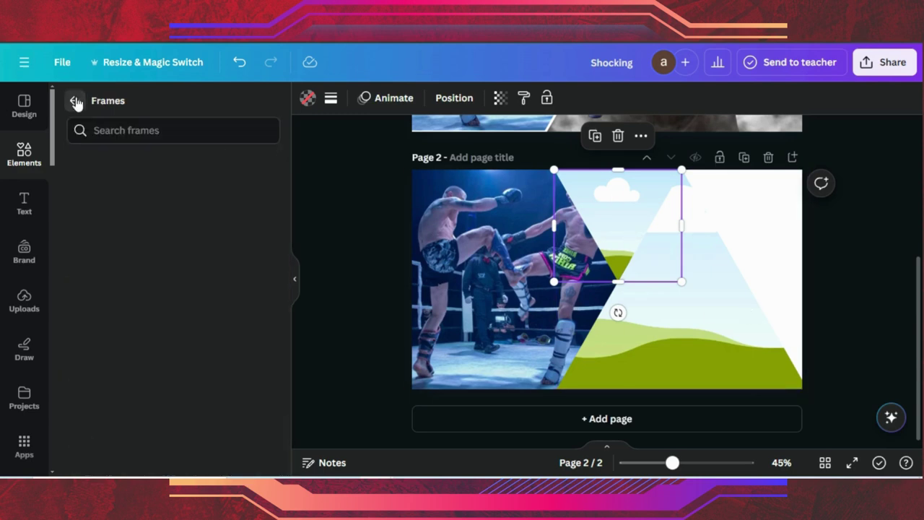
pyautogui.click(75, 101)
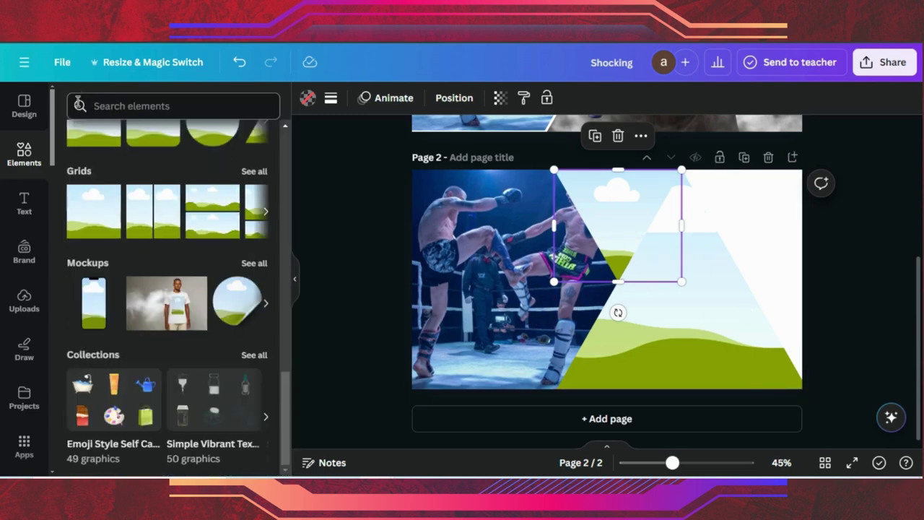
pyautogui.scroll(10, 185, 177)
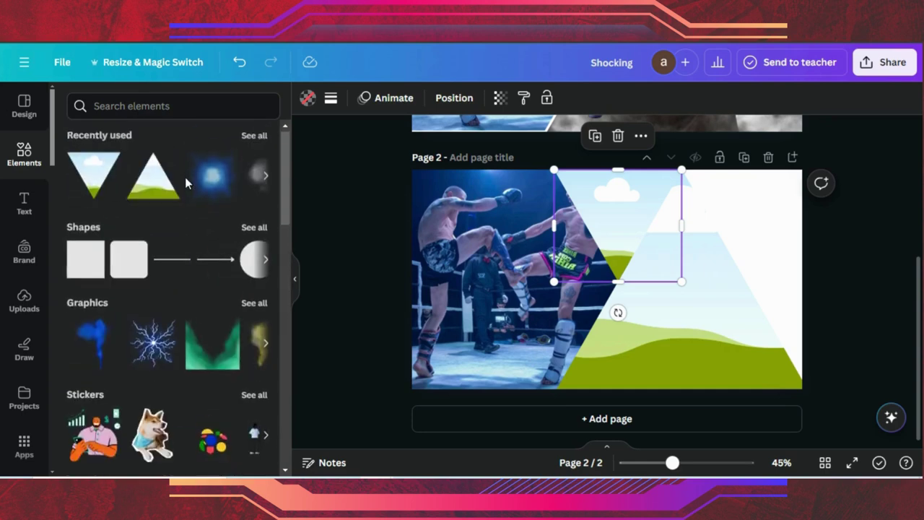
pyautogui.click(254, 139)
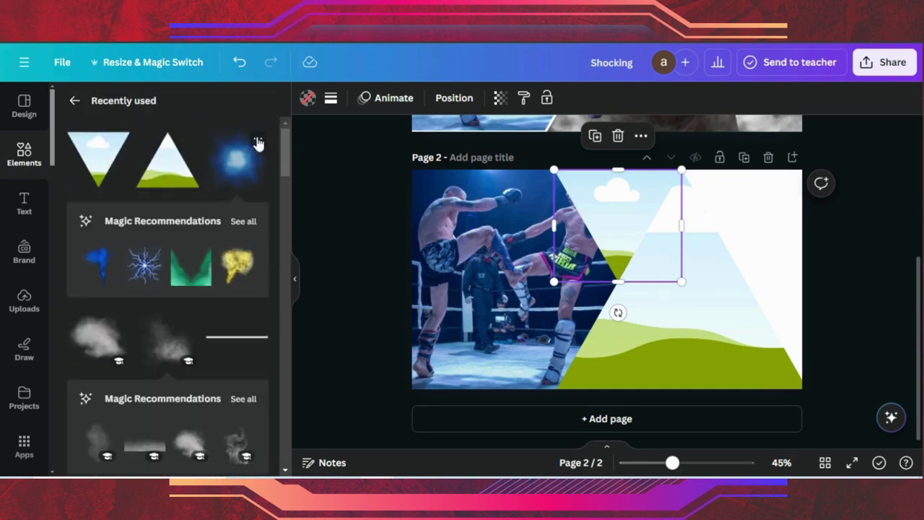
pyautogui.scroll(-3, 119, 299)
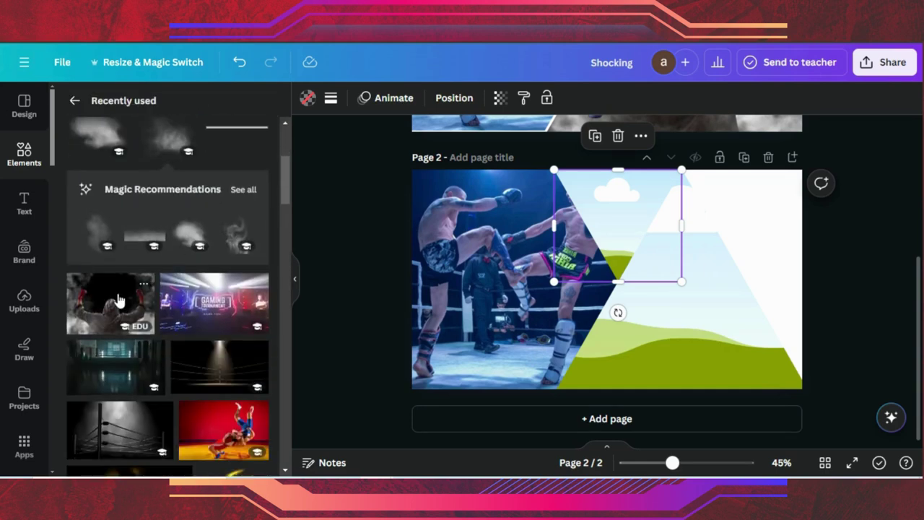
pyautogui.moveTo(119, 300); pyautogui.dragTo(707, 312)
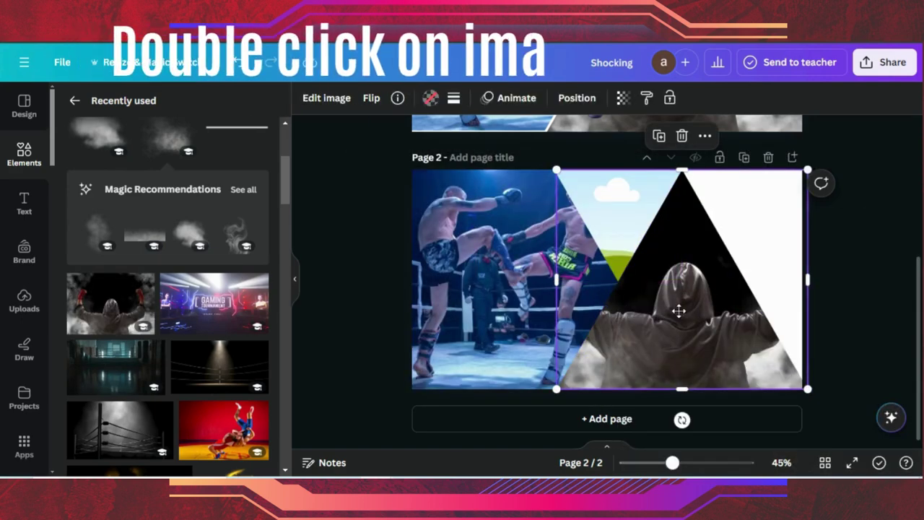
# Step: Shift the boxer photo slightly left inside the large triangle frame
pyautogui.doubleClick(679, 310)
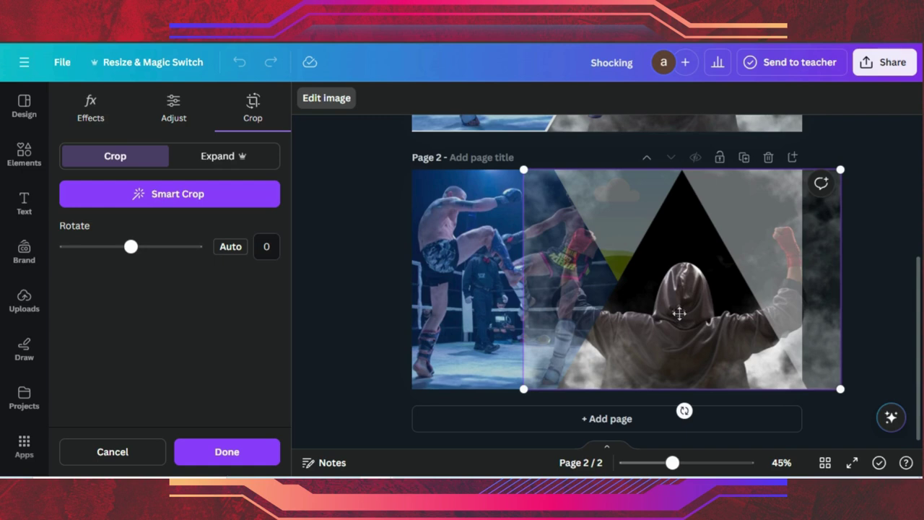
pyautogui.moveTo(679, 313); pyautogui.dragTo(669, 313)
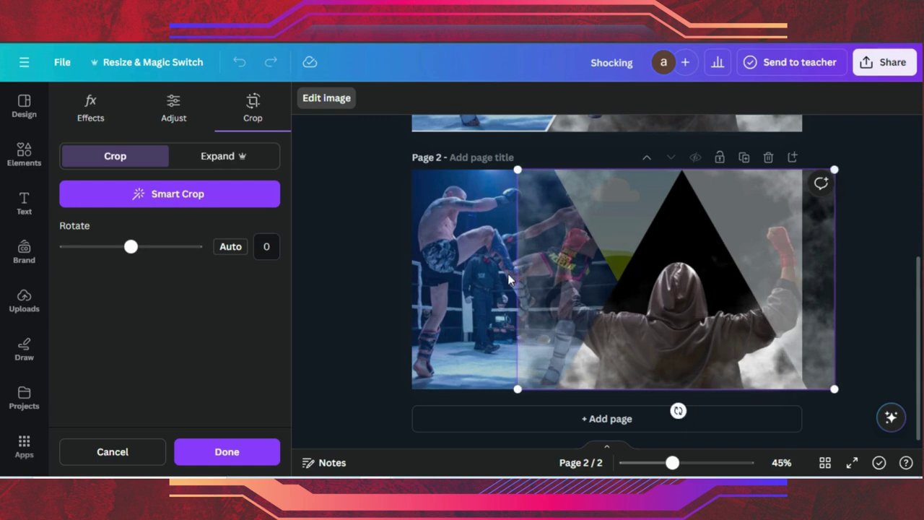
pyautogui.click(327, 269)
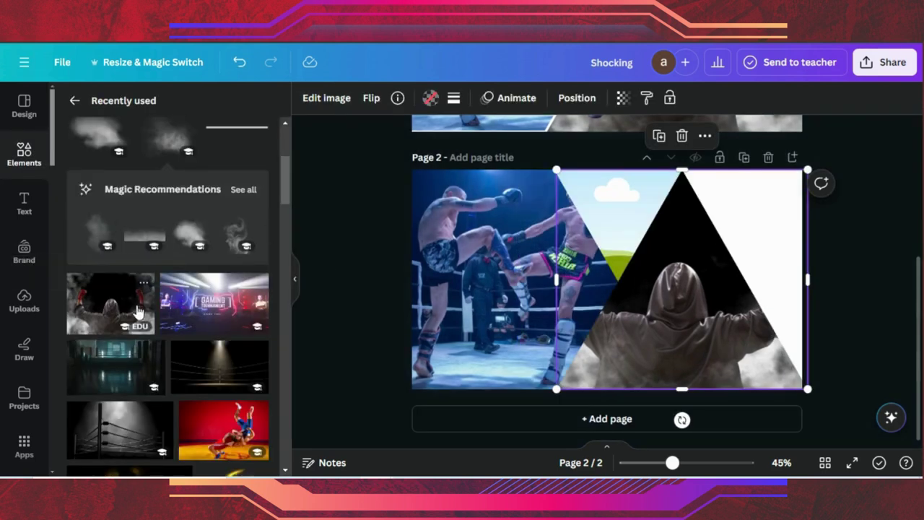
# Step: Fill the inverted triangle frame with the same hooded boxer photo, enlarging and shifting it to line up with the large triangle's image
pyautogui.moveTo(119, 307); pyautogui.dragTo(616, 206)
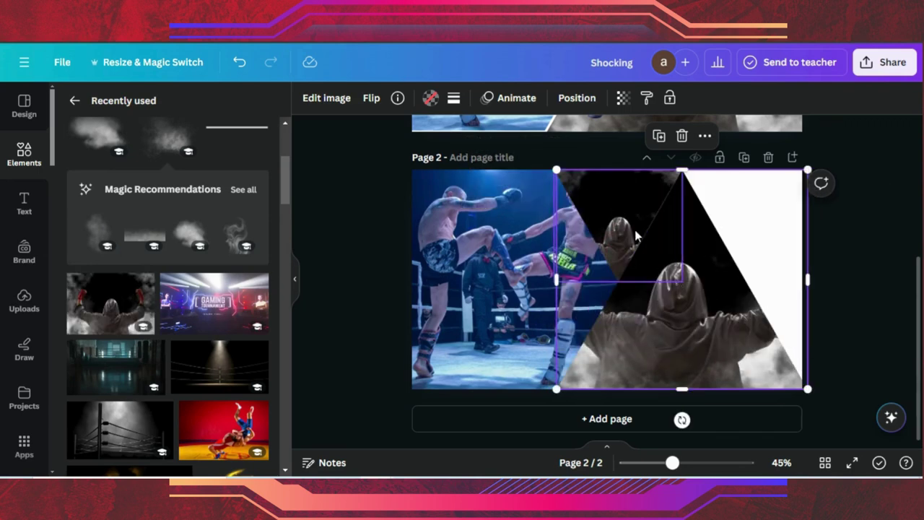
pyautogui.click(633, 225)
pyautogui.doubleClick(608, 190)
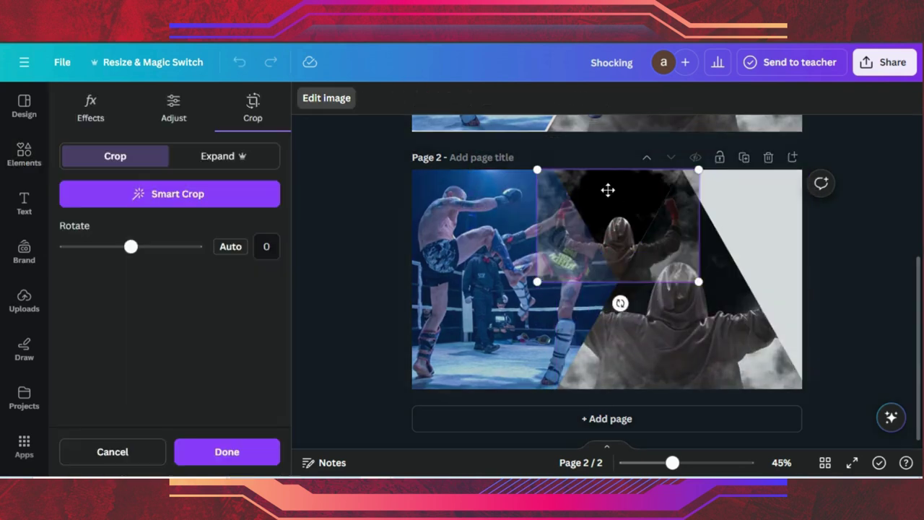
pyautogui.moveTo(633, 219); pyautogui.dragTo(745, 301)
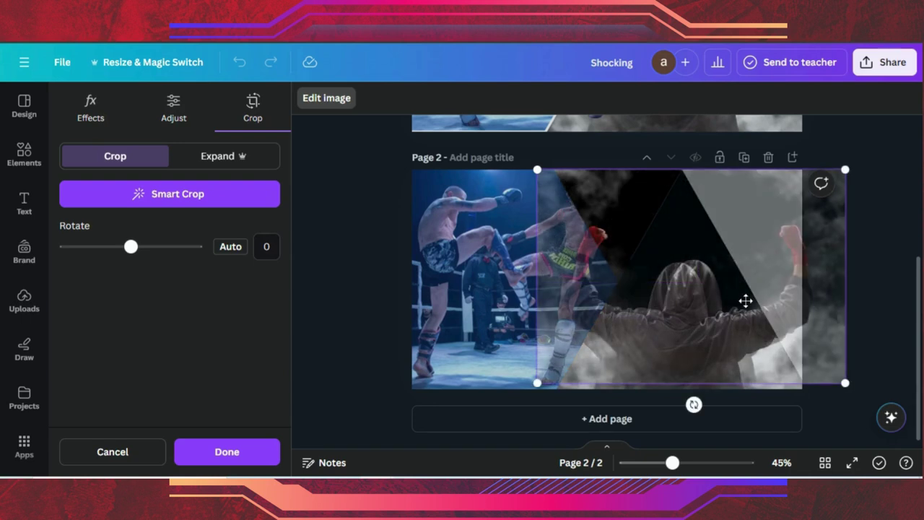
pyautogui.moveTo(848, 387); pyautogui.dragTo(853, 387)
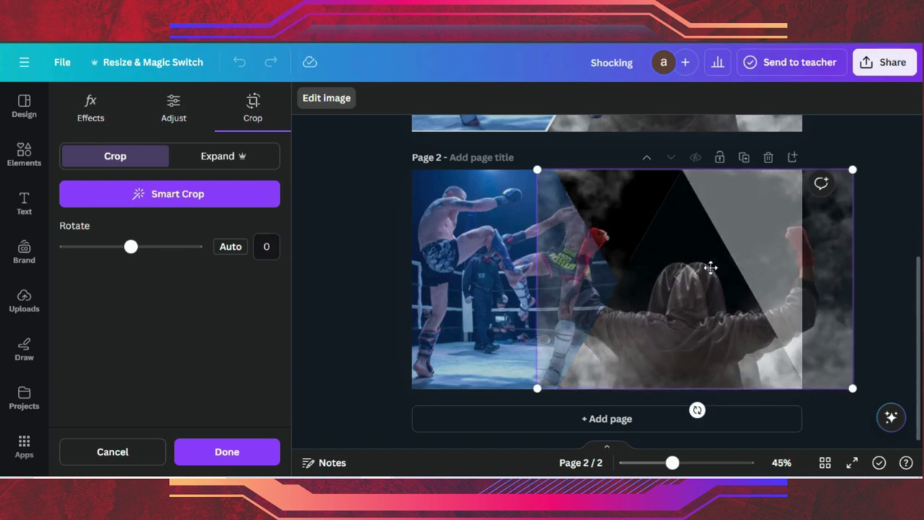
pyautogui.moveTo(708, 268); pyautogui.dragTo(722, 289)
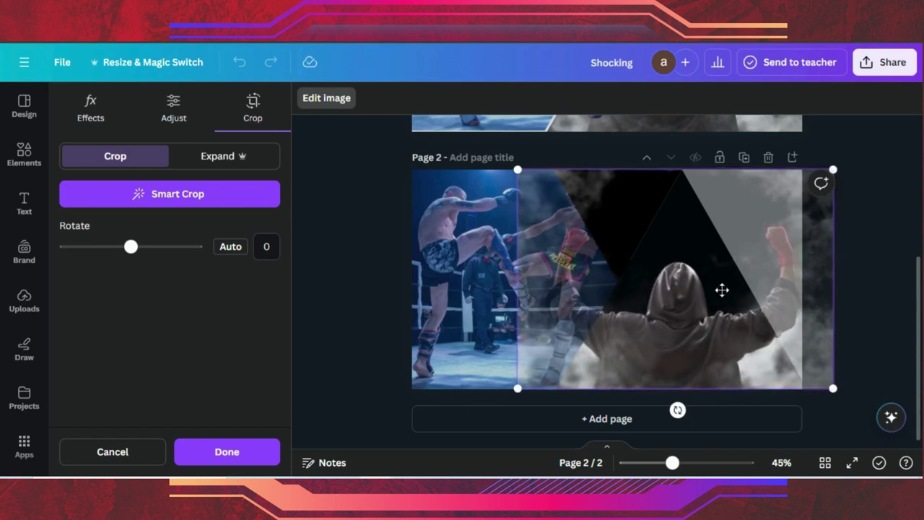
pyautogui.click(856, 311)
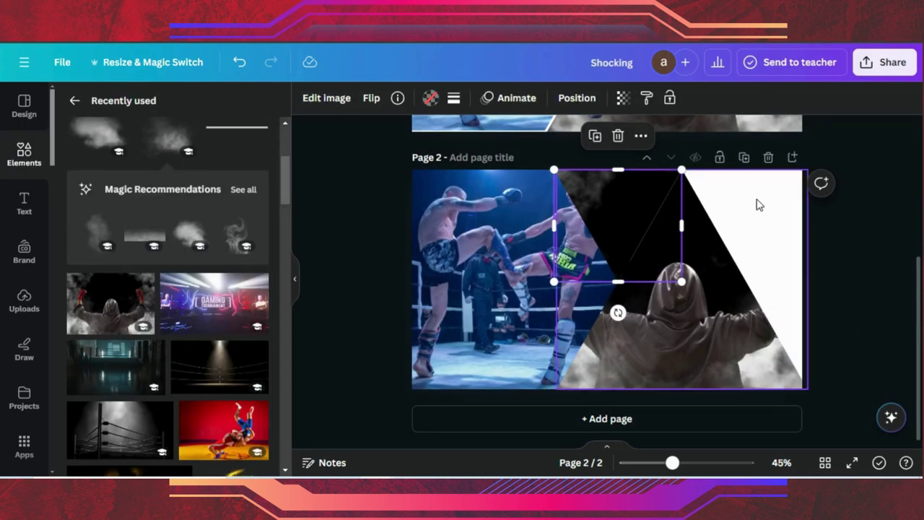
# Step: Nudge the inverted triangle frame toward the large triangle to close the gap between them
pyautogui.click(633, 194)
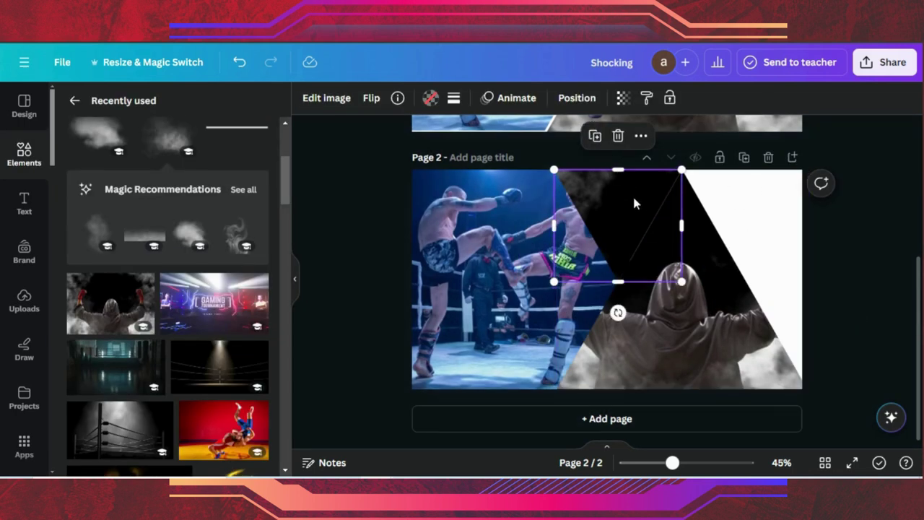
pyautogui.moveTo(633, 193); pyautogui.dragTo(640, 198)
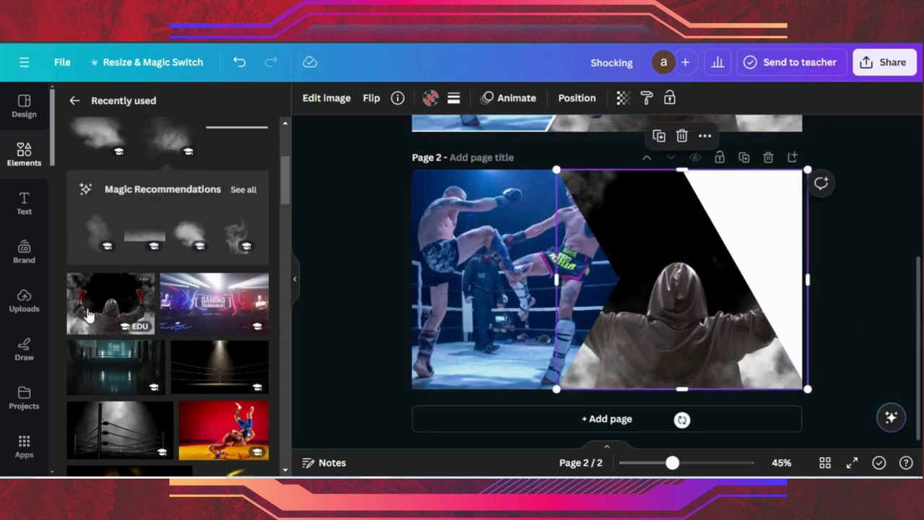
# Step: Add another copy of the recently used hooded boxer photo to page 2 and enlarge it over the framed copies
pyautogui.click(125, 301)
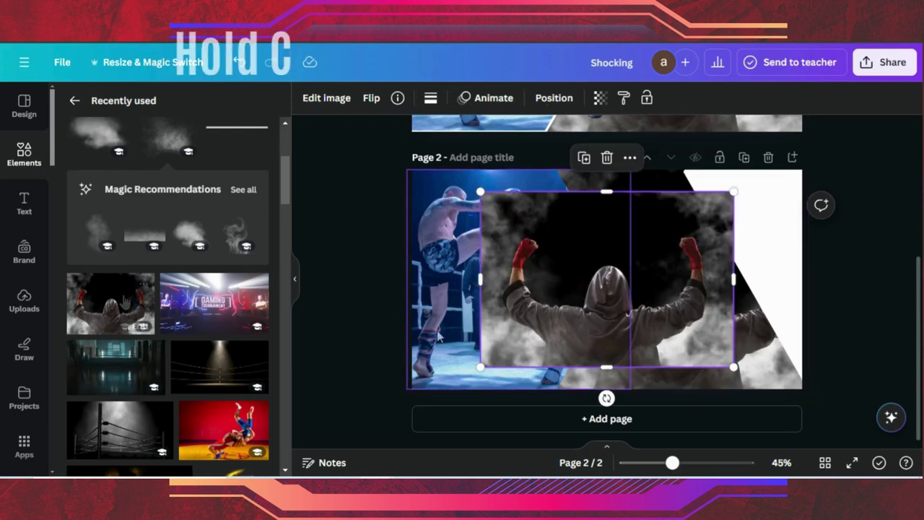
pyautogui.moveTo(569, 297); pyautogui.dragTo(664, 268)
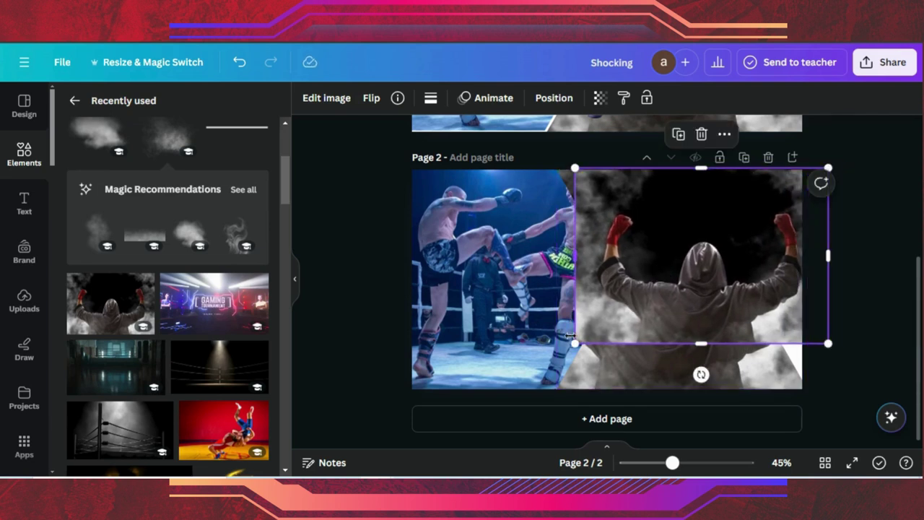
pyautogui.moveTo(554, 349); pyautogui.dragTo(519, 383)
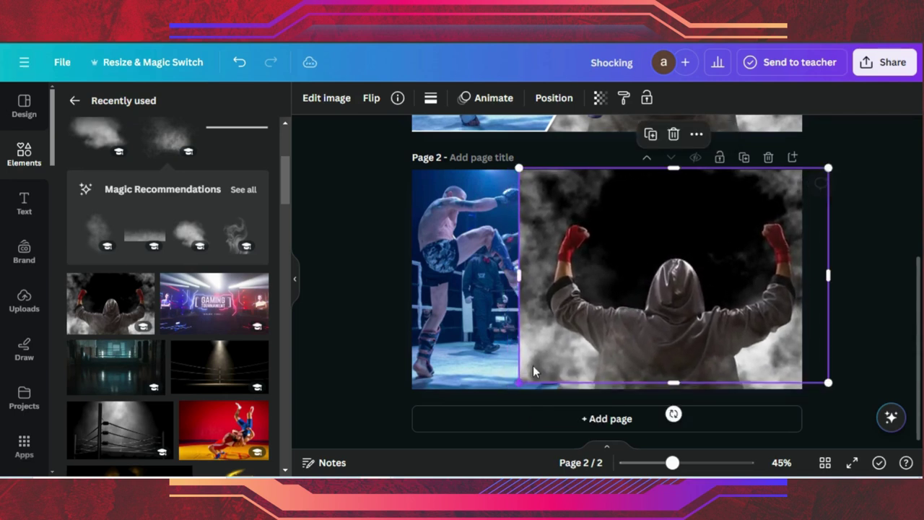
pyautogui.moveTo(581, 335); pyautogui.dragTo(589, 333)
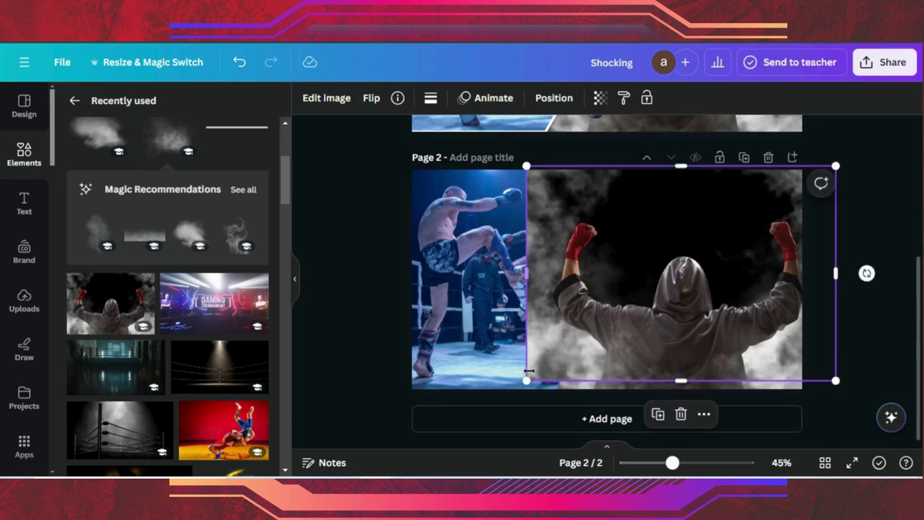
# Step: Fit the added boxer photo to the page height in line with the framed image and crop its left side to the hood
pyautogui.moveTo(651, 273); pyautogui.dragTo(650, 276)
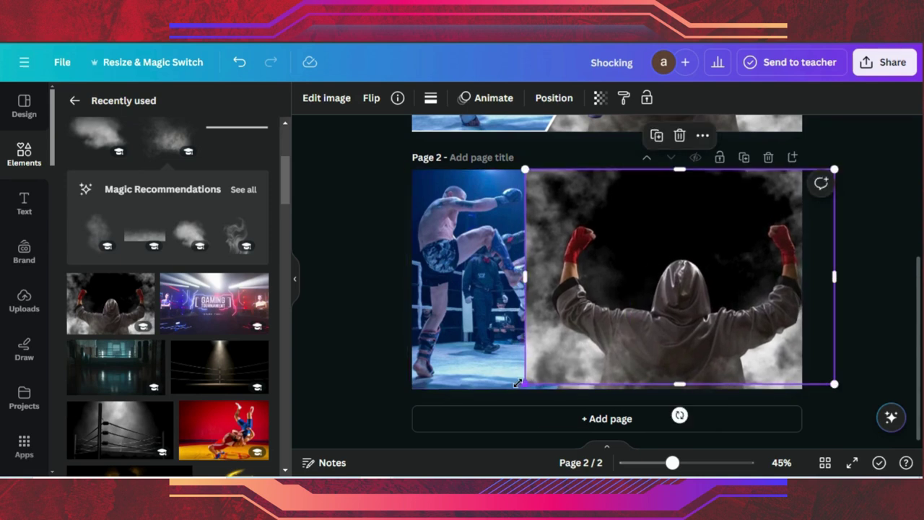
pyautogui.moveTo(525, 384); pyautogui.dragTo(511, 382)
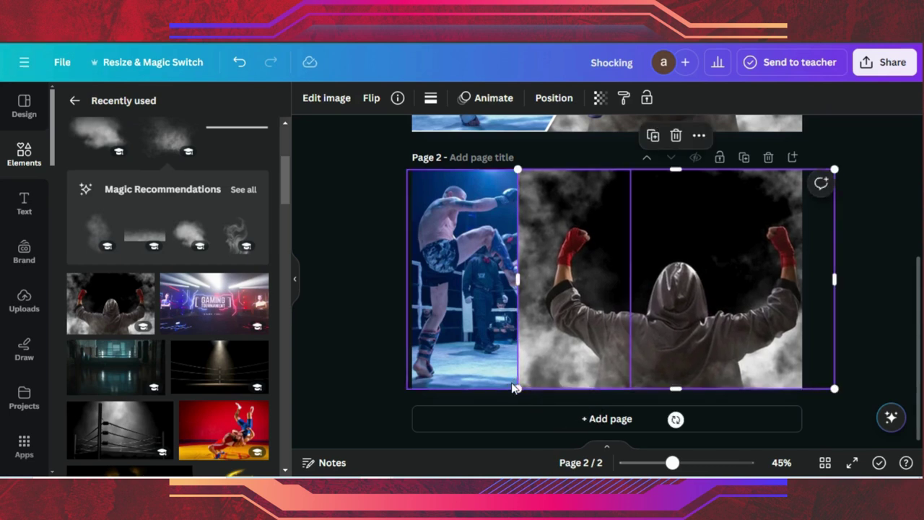
pyautogui.moveTo(519, 278); pyautogui.dragTo(670, 279)
pyautogui.click(327, 169)
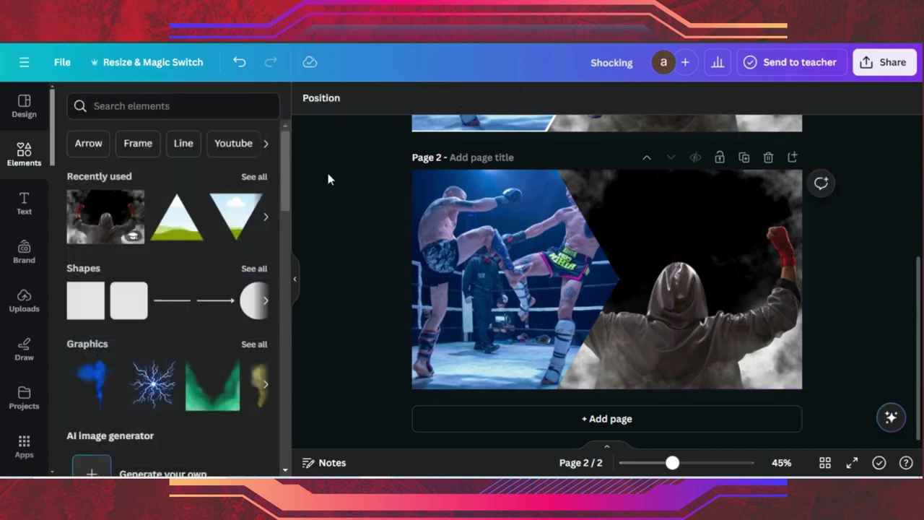
# Step: Add a straight line and stretch it along the upper slanted edge between the two photos
pyautogui.click(172, 301)
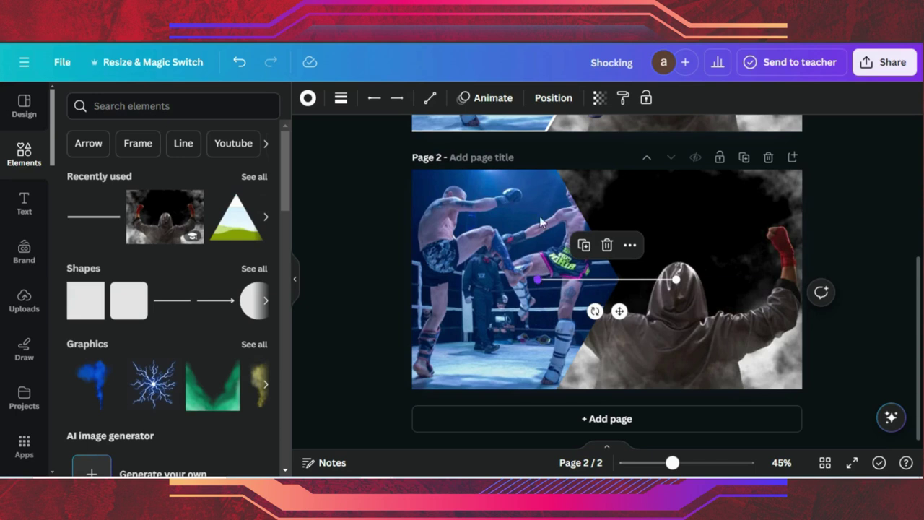
pyautogui.moveTo(538, 279); pyautogui.dragTo(556, 170)
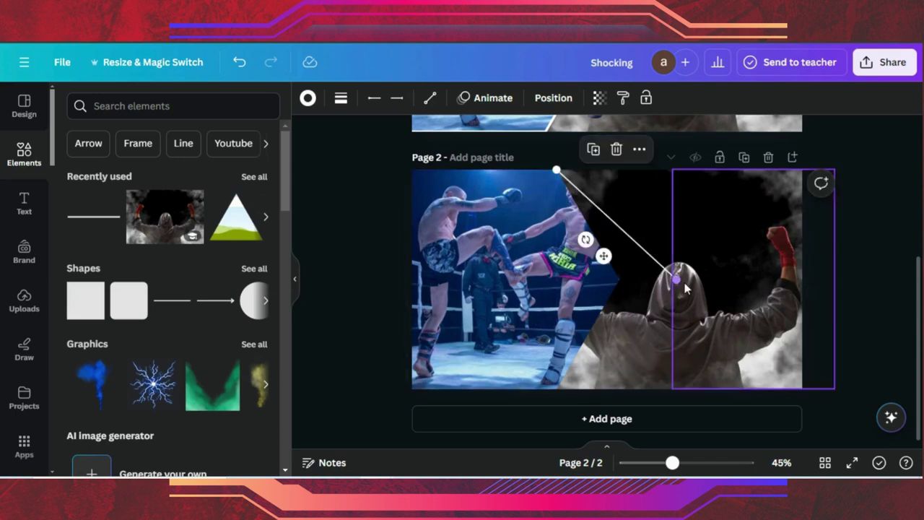
pyautogui.moveTo(676, 280); pyautogui.dragTo(625, 273)
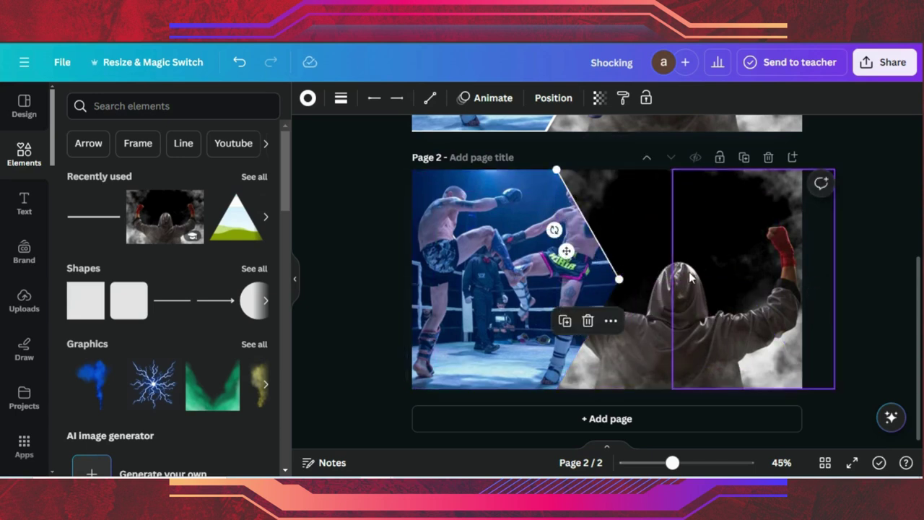
# Step: Set the upper slanted line's weight to 10
pyautogui.click(341, 99)
pyautogui.moveTo(352, 218)
pyautogui.mouseDown()
pyautogui.moveTo(372, 218)
pyautogui.moveTo(361, 220)
pyautogui.mouseUp()
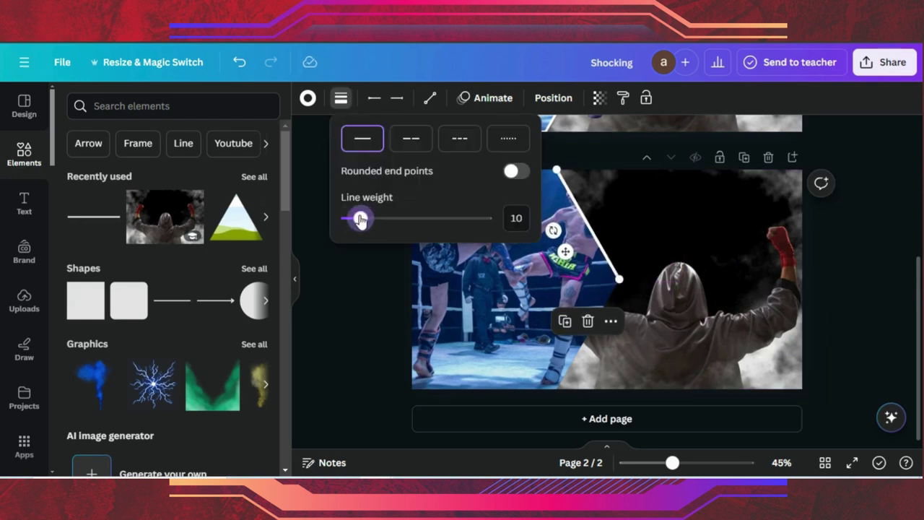
pyautogui.click(361, 275)
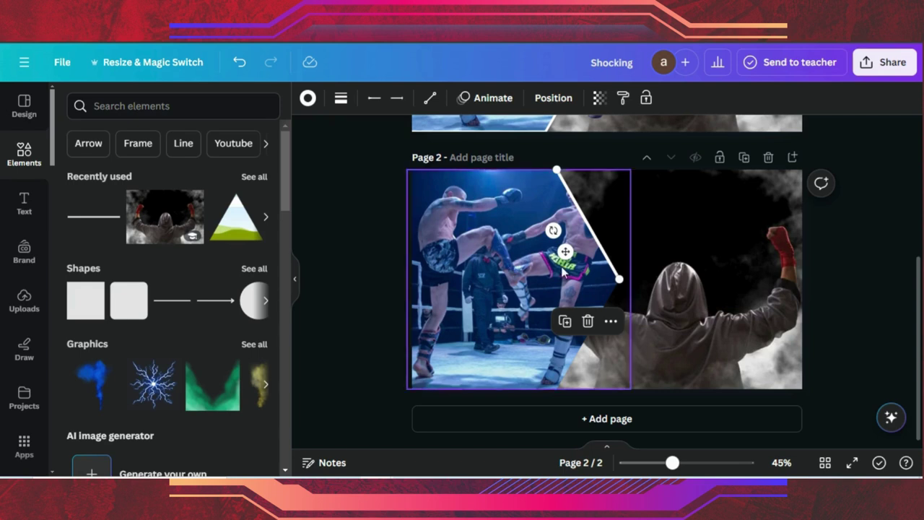
# Step: Duplicate the line and run the copy along the lower slanted edge down to the page's bottom edge
pyautogui.click(564, 323)
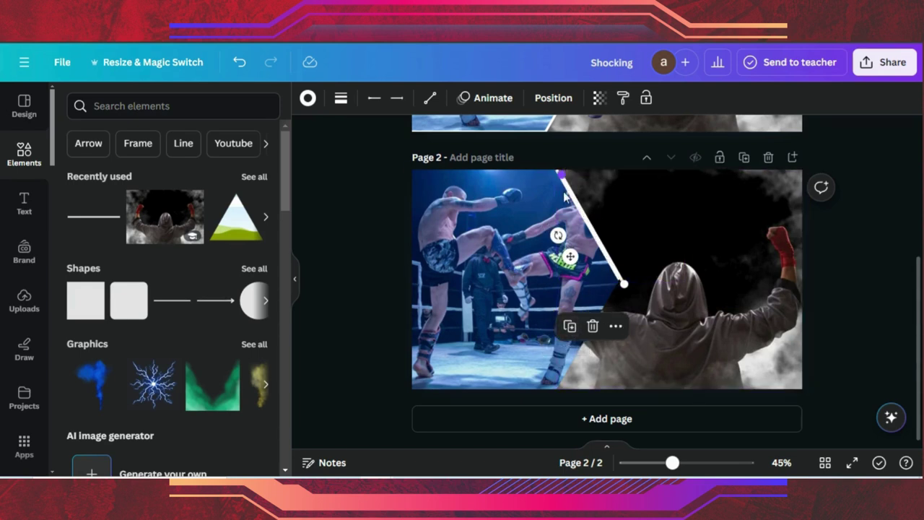
pyautogui.moveTo(562, 175); pyautogui.dragTo(619, 278)
pyautogui.click(568, 244)
pyautogui.click(643, 218)
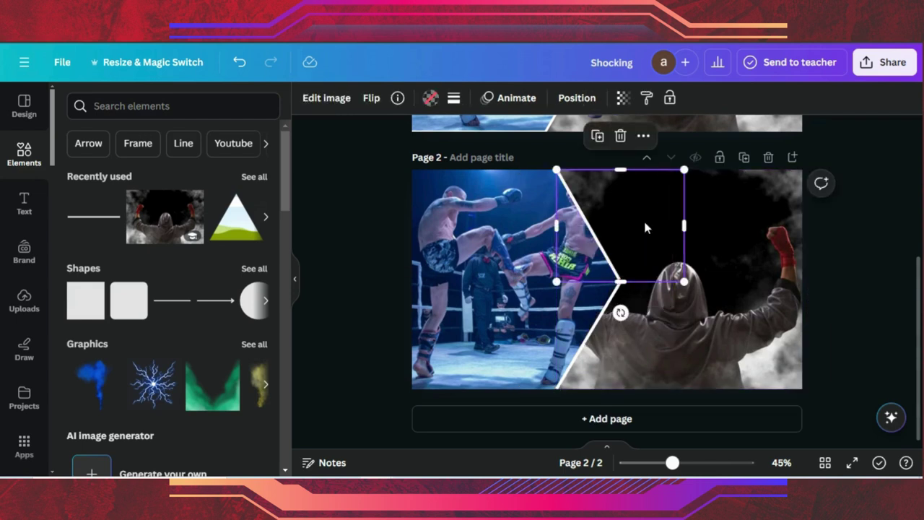
pyautogui.click(747, 294)
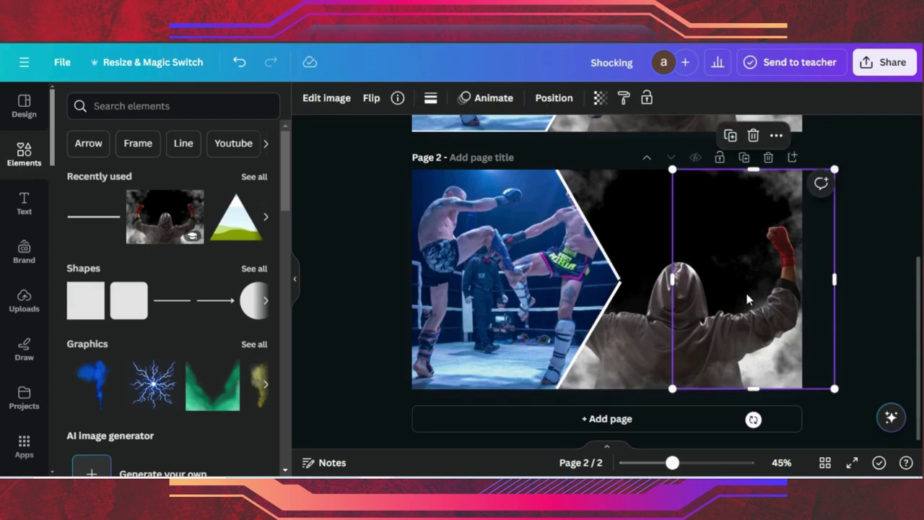
# Step: Adjust the lower end of the upper line so both lines meet at the tip of the slanted divider
pyautogui.click(617, 275)
pyautogui.click(619, 279)
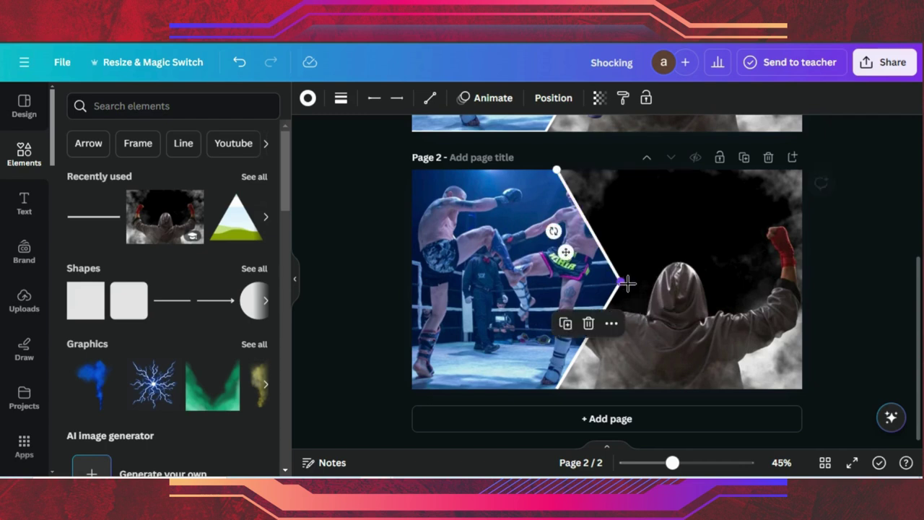
pyautogui.click(619, 278)
pyautogui.moveTo(621, 279); pyautogui.dragTo(621, 278)
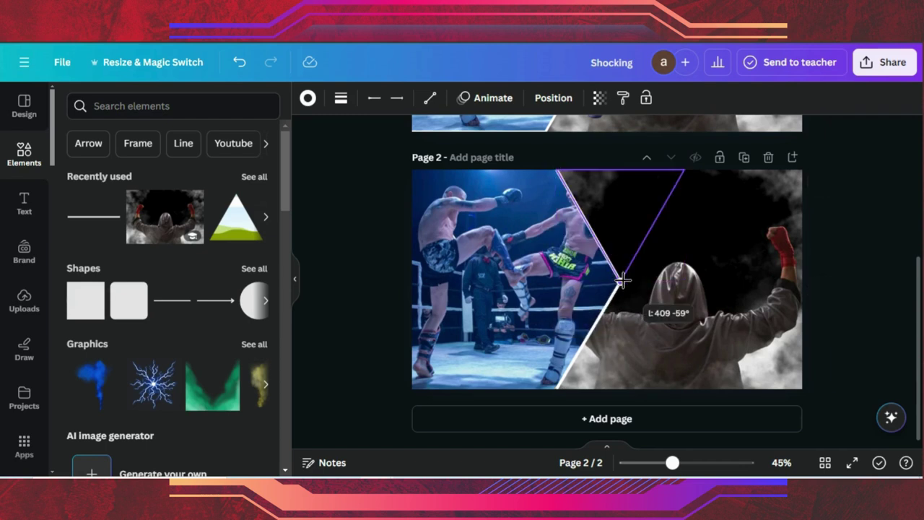
# Step: Place a duplicate of the kickboxing photo over the original in front of the divider and remove the duplicate's background
pyautogui.click(486, 231)
pyautogui.moveTo(525, 211); pyautogui.dragTo(525, 211)
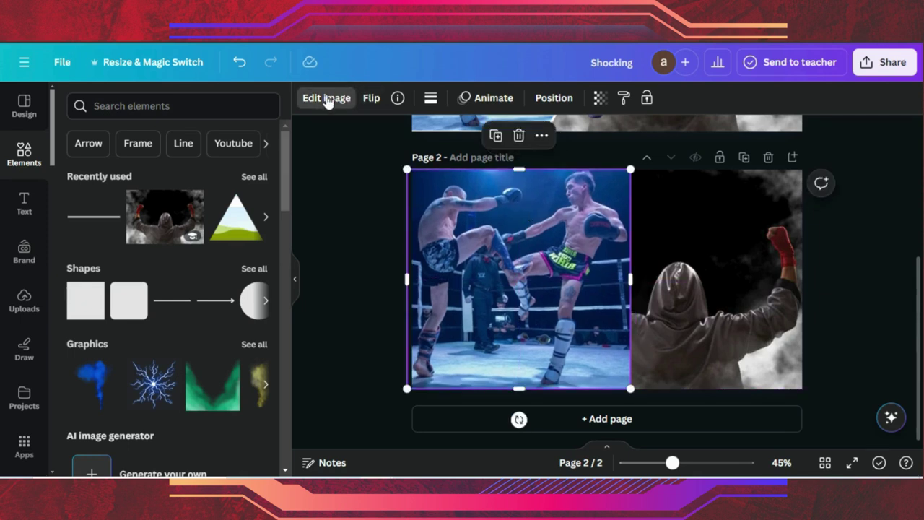
pyautogui.click(326, 98)
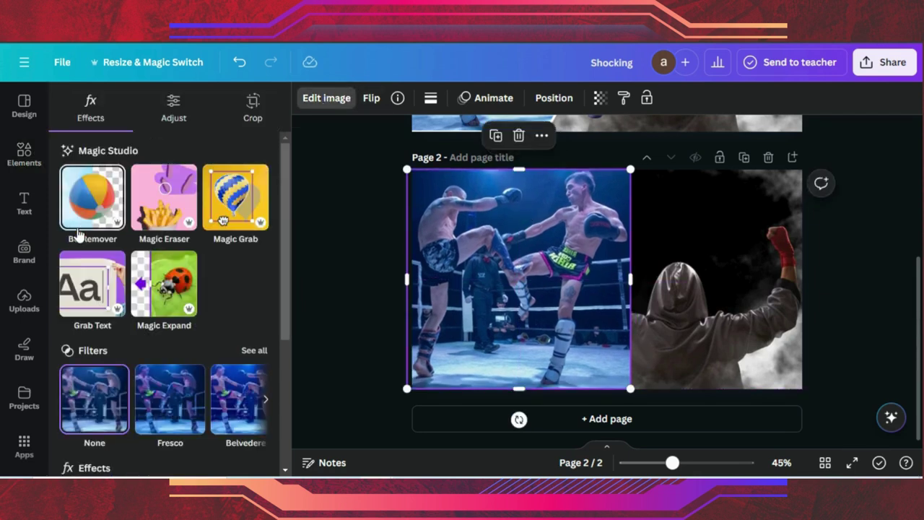
pyautogui.click(356, 241)
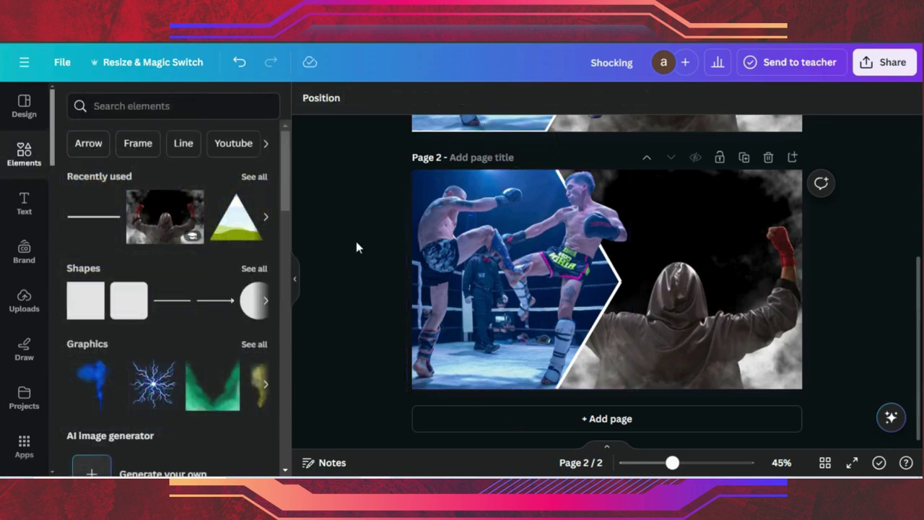
# Step: Search graphics for smoke, add the blue glow at the tip of the divider and enlarge it slightly
pyautogui.click(102, 105)
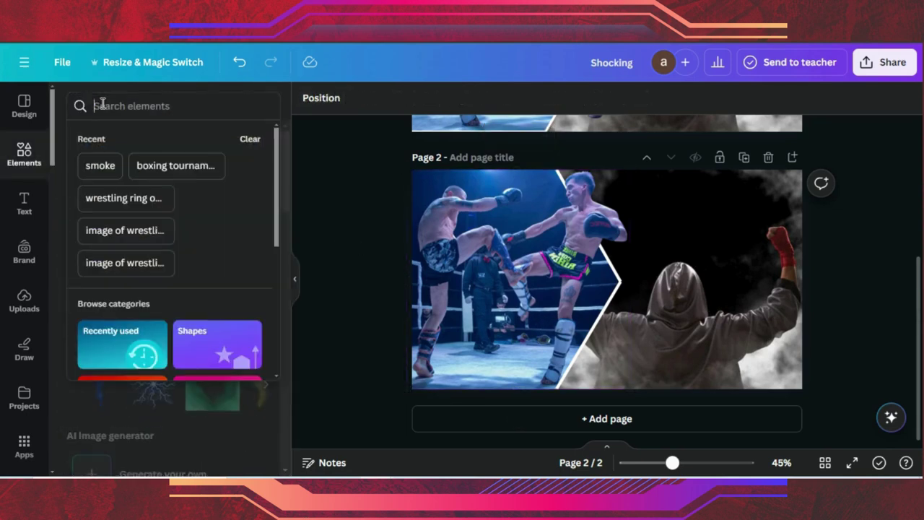
pyautogui.click(101, 166)
pyautogui.click(117, 138)
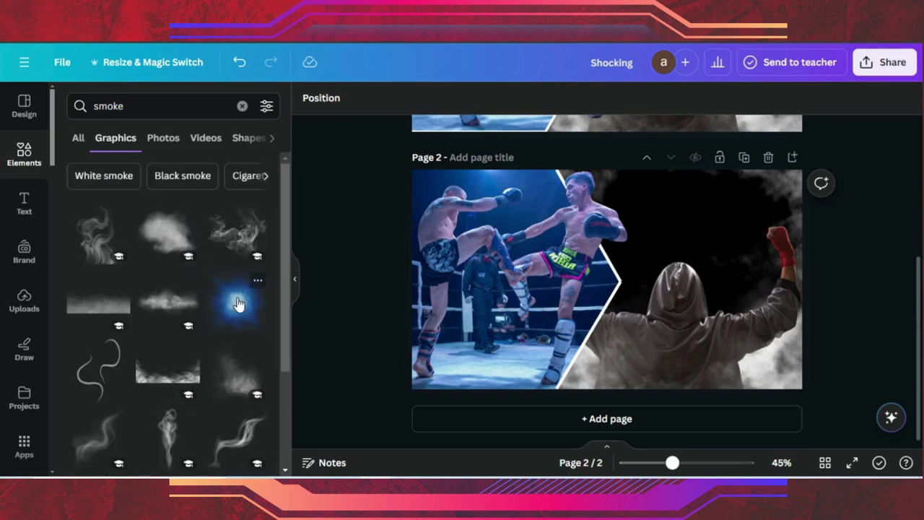
pyautogui.click(242, 290)
pyautogui.moveTo(619, 280); pyautogui.dragTo(618, 279)
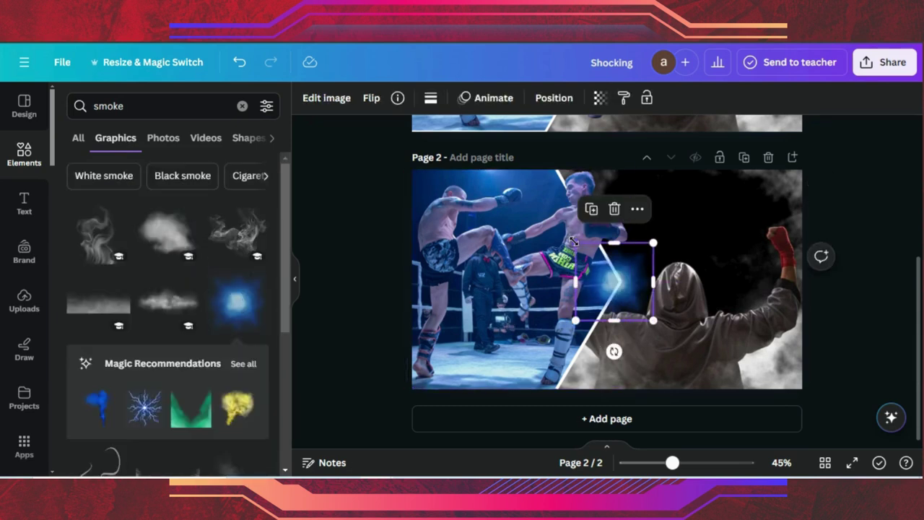
pyautogui.moveTo(578, 242); pyautogui.dragTo(559, 225)
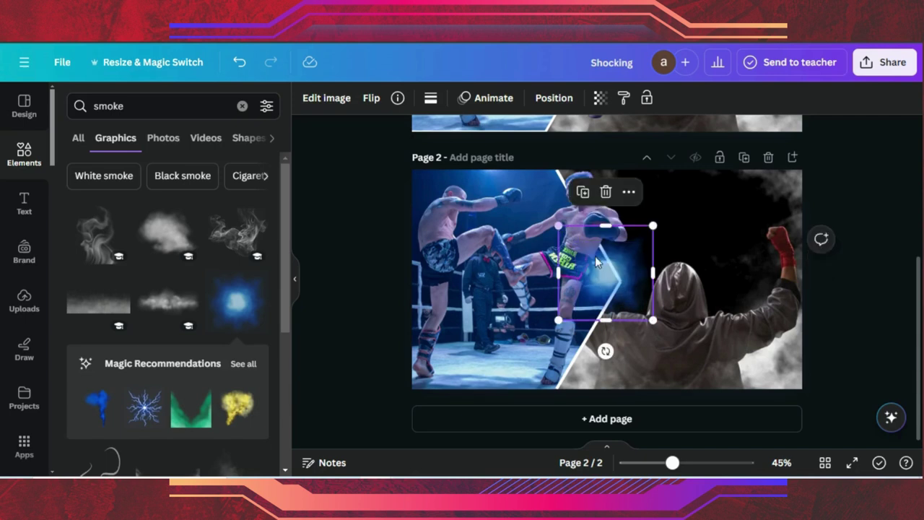
# Step: Add a second blue glow just above the first one near the right fighter's waist and enlarge it
pyautogui.moveTo(608, 278); pyautogui.dragTo(606, 251)
pyautogui.hotkey('ctrl', 'z')
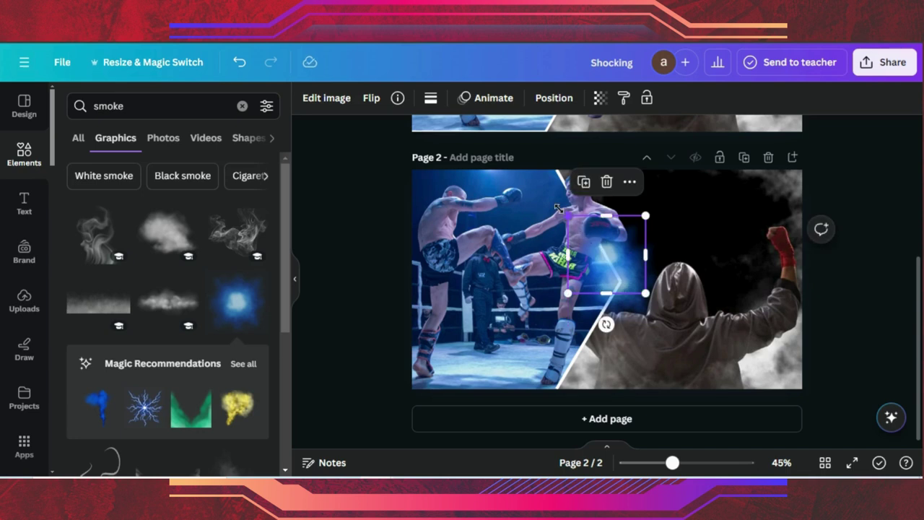
pyautogui.moveTo(559, 209); pyautogui.dragTo(528, 179)
pyautogui.moveTo(599, 255); pyautogui.dragTo(610, 267)
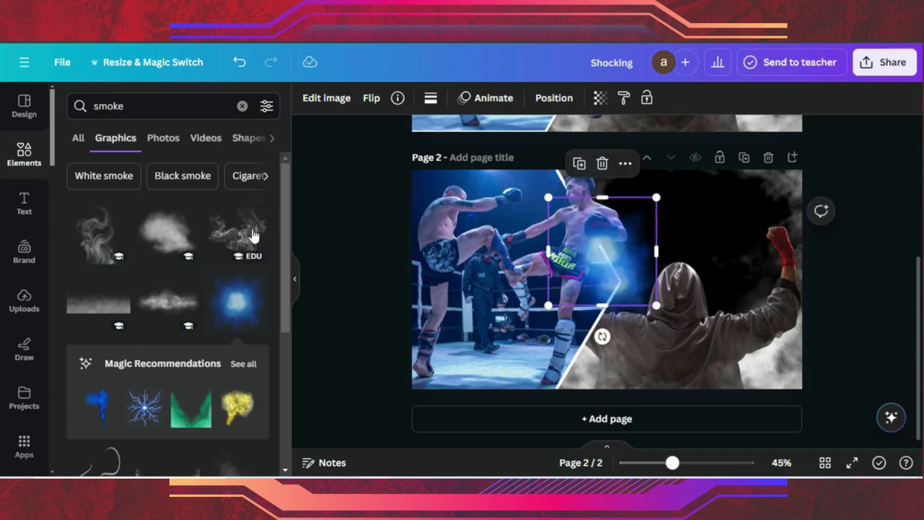
# Step: Add white smoke clouds over the right fighter's legs and the lower slanted line
pyautogui.click(168, 233)
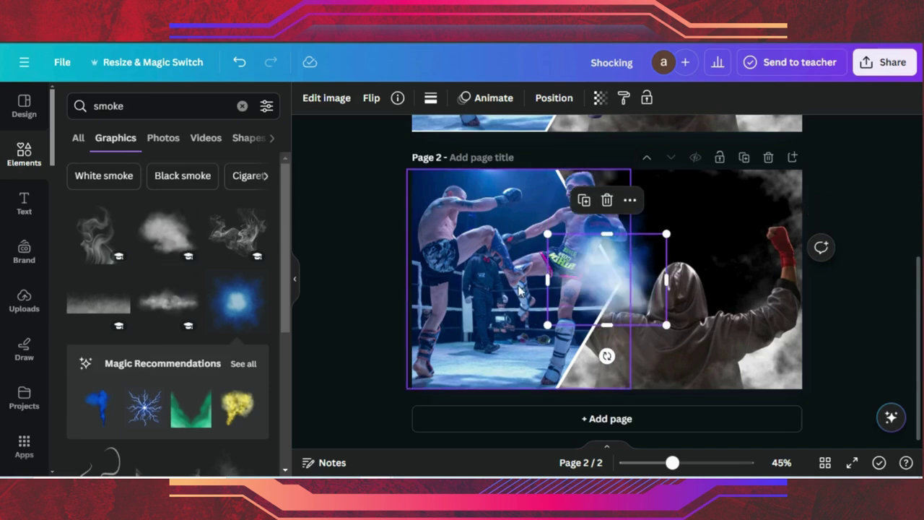
pyautogui.moveTo(593, 287); pyautogui.dragTo(596, 324)
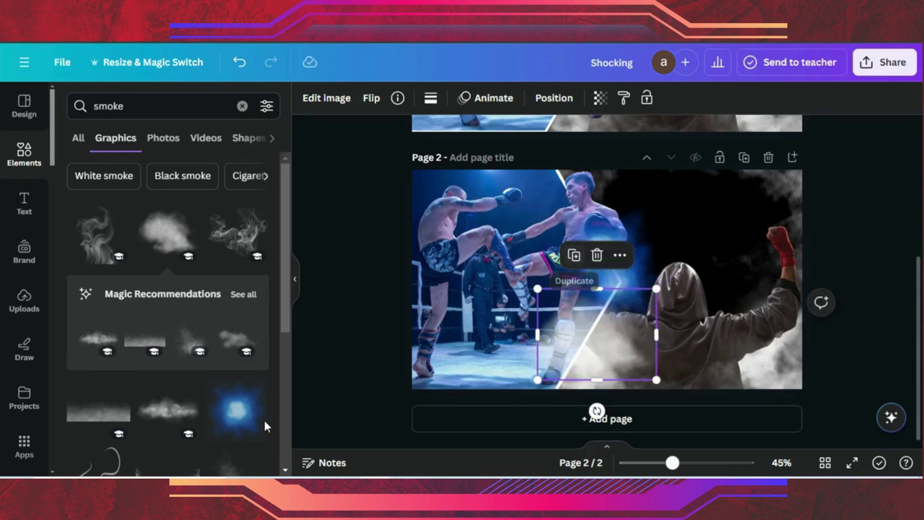
# Step: Add another blue glow at the top end of the upper slanted line, enlarging it over the right fighter's head
pyautogui.click(232, 417)
pyautogui.moveTo(607, 278); pyautogui.dragTo(561, 178)
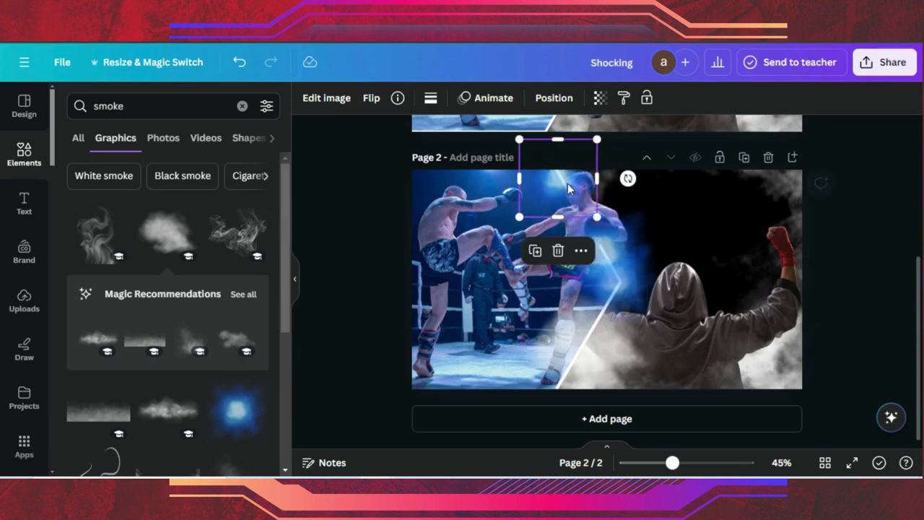
pyautogui.moveTo(594, 213); pyautogui.dragTo(628, 247)
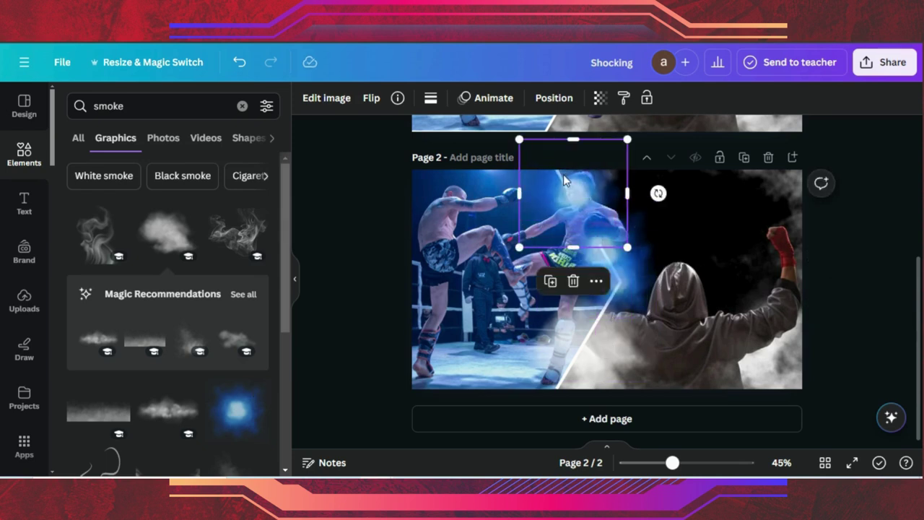
pyautogui.moveTo(568, 193); pyautogui.dragTo(563, 182)
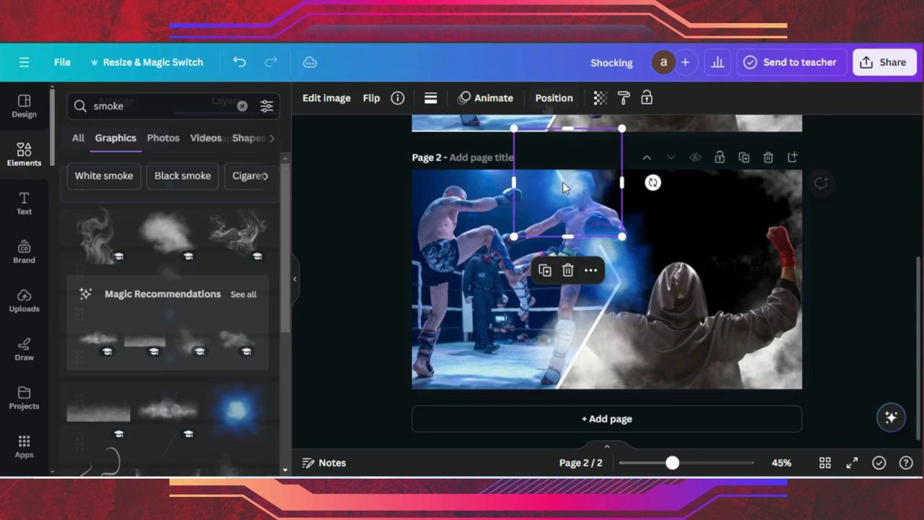
# Step: Reorder the layers so the kickboxers' cutout sits above all the glow and smoke graphics
pyautogui.click(554, 98)
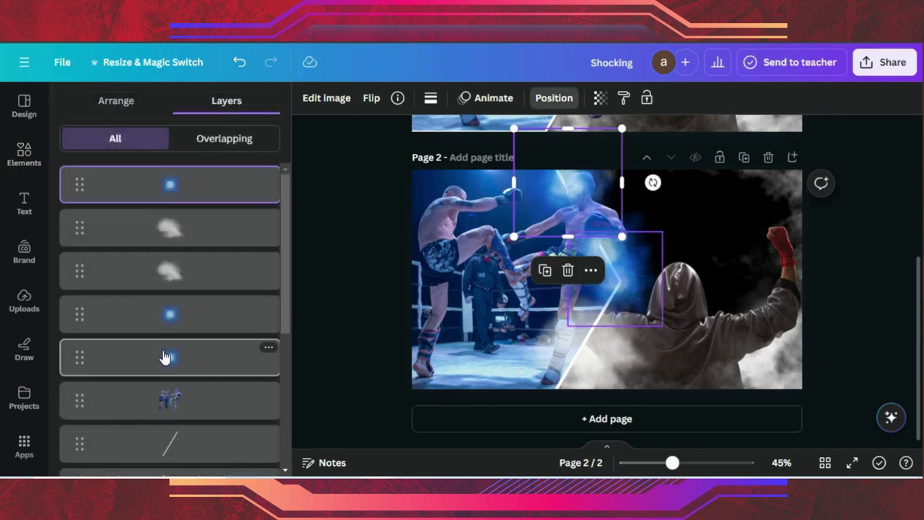
pyautogui.moveTo(165, 357); pyautogui.dragTo(167, 274)
pyautogui.moveTo(175, 188); pyautogui.dragTo(193, 242)
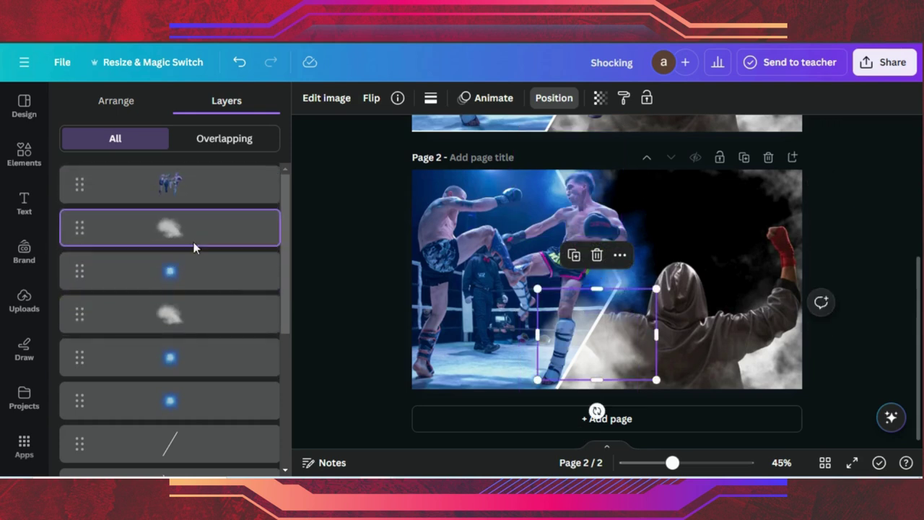
# Step: Set the transparency of the blue glow behind the right kickboxer's upper body to 78
pyautogui.click(655, 247)
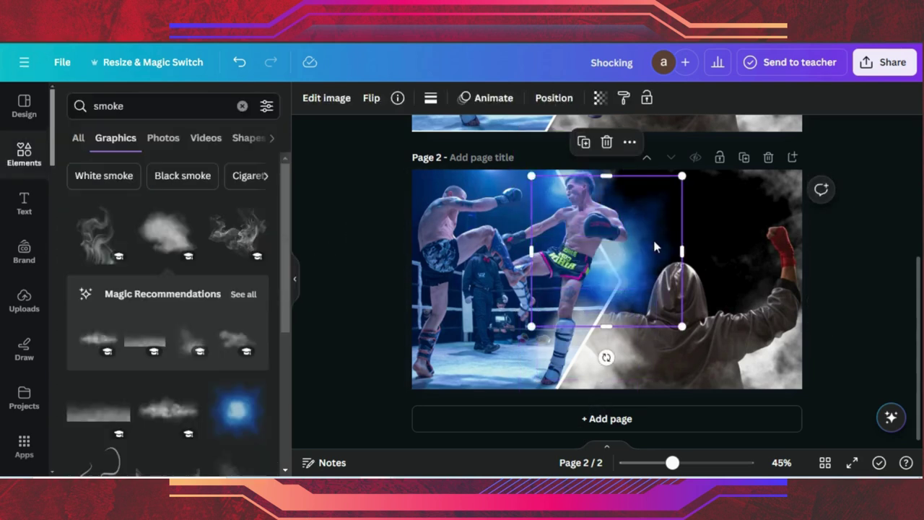
pyautogui.click(600, 99)
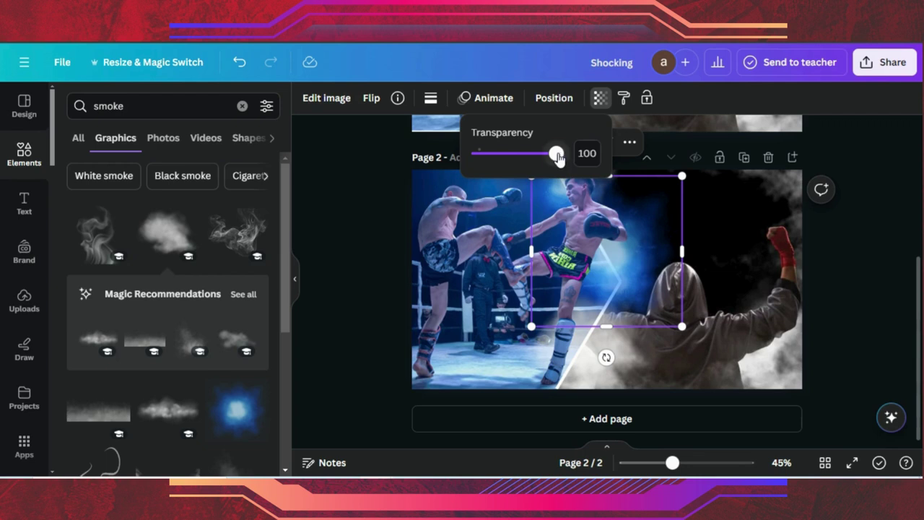
pyautogui.moveTo(556, 153); pyautogui.dragTo(540, 156)
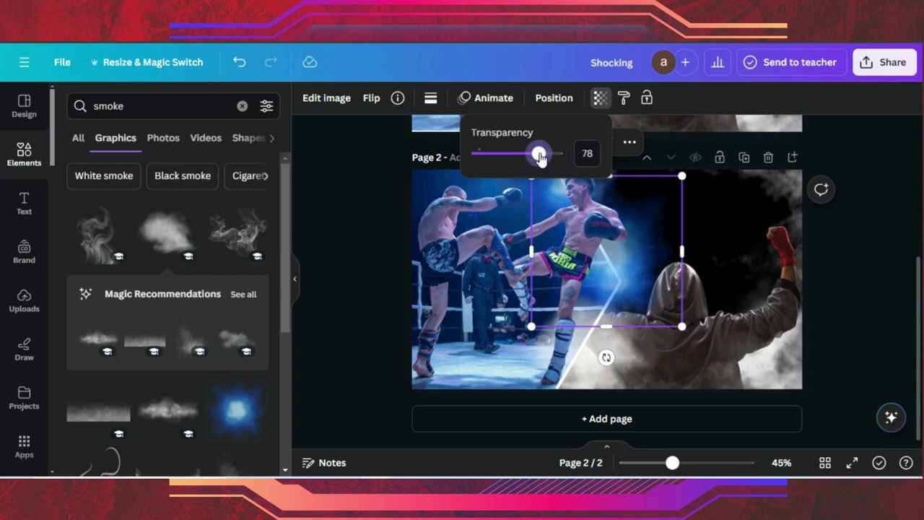
pyautogui.click(396, 196)
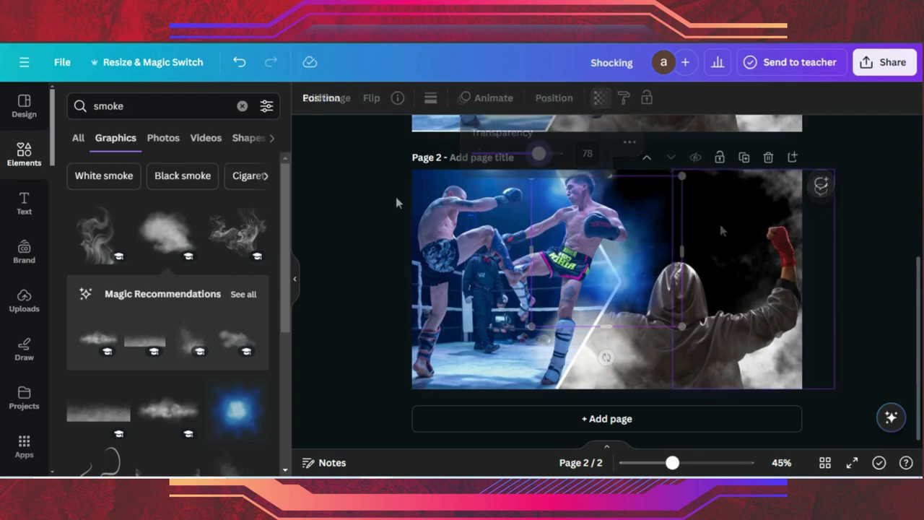
# Step: Add a heading reading "Sports" to page 2 and switch it to all capitals
pyautogui.click(243, 107)
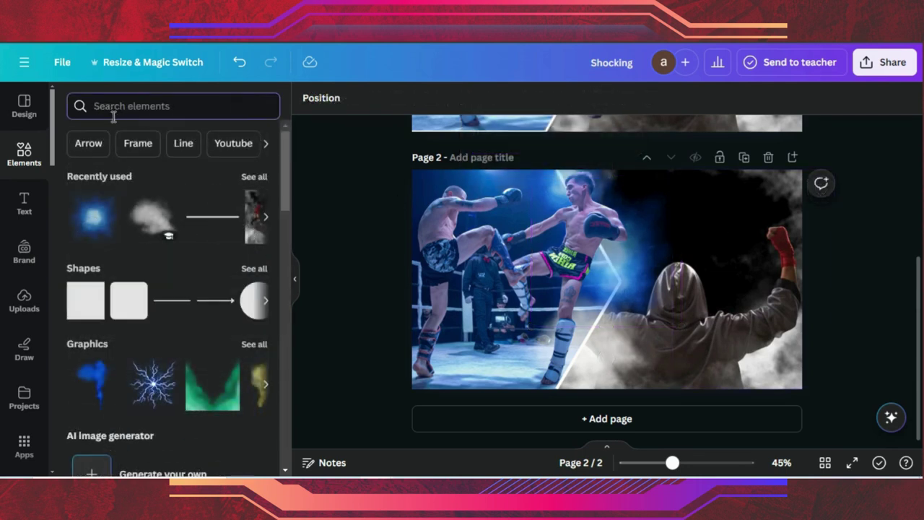
pyautogui.click(26, 202)
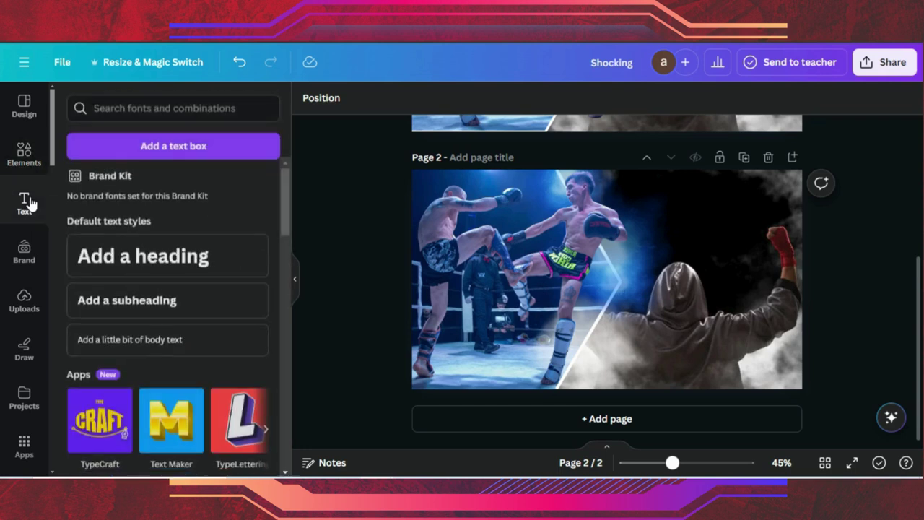
pyautogui.click(139, 251)
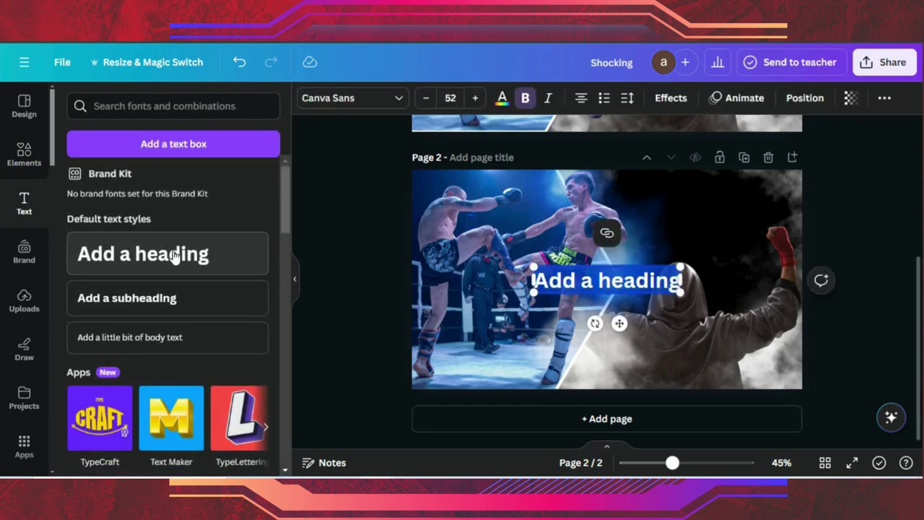
pyautogui.write('Sports')
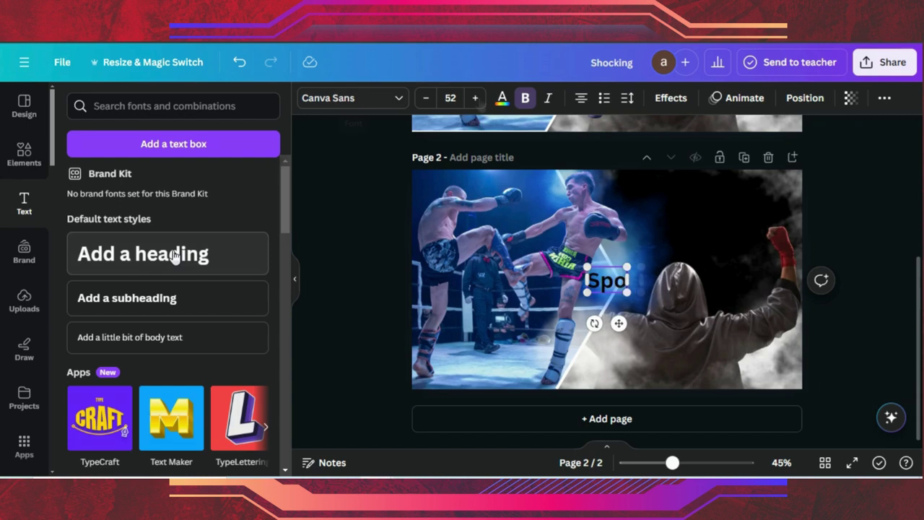
pyautogui.click(885, 100)
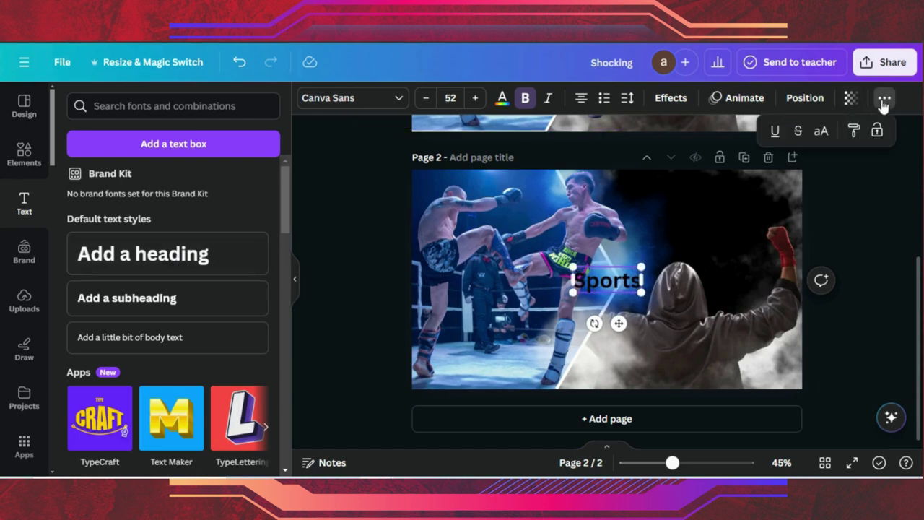
pyautogui.click(821, 131)
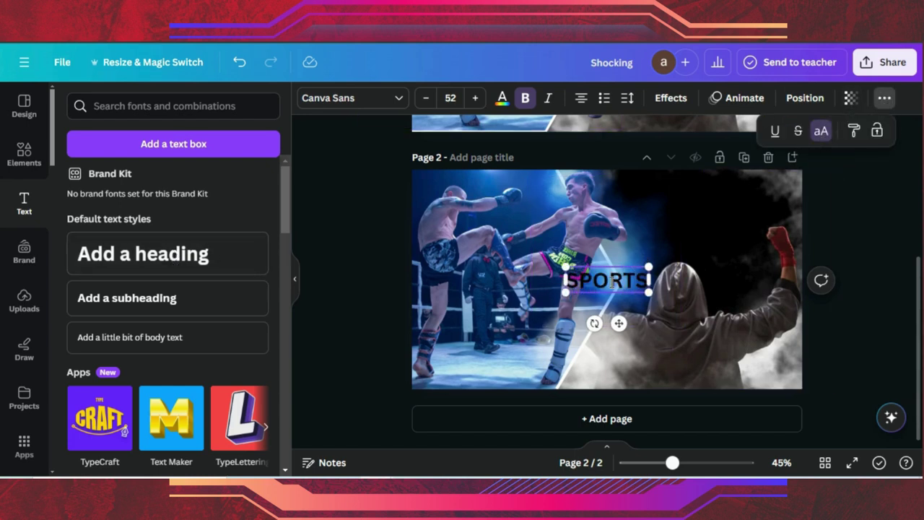
# Step: Move the SPORTS heading into the dark area above the hooded boxer and colour it white
pyautogui.moveTo(616, 323); pyautogui.dragTo(723, 237)
pyautogui.click(350, 221)
pyautogui.click(663, 204)
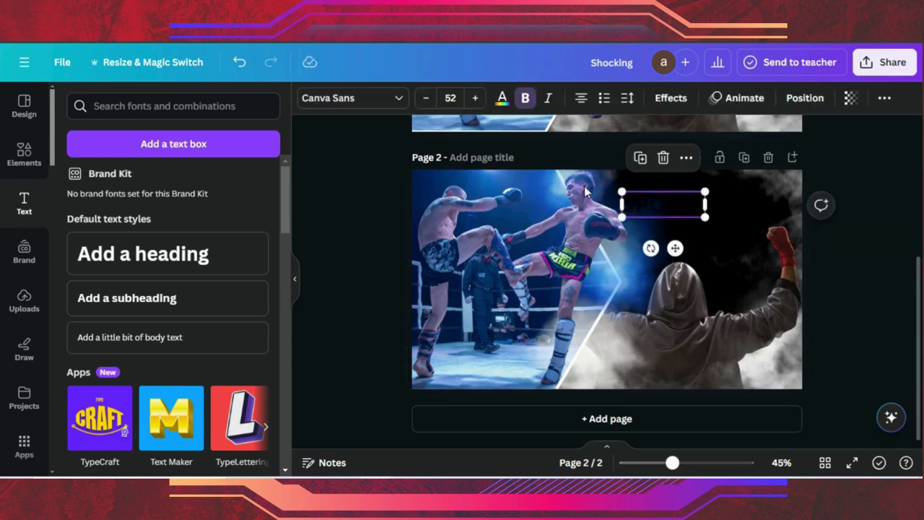
pyautogui.click(502, 98)
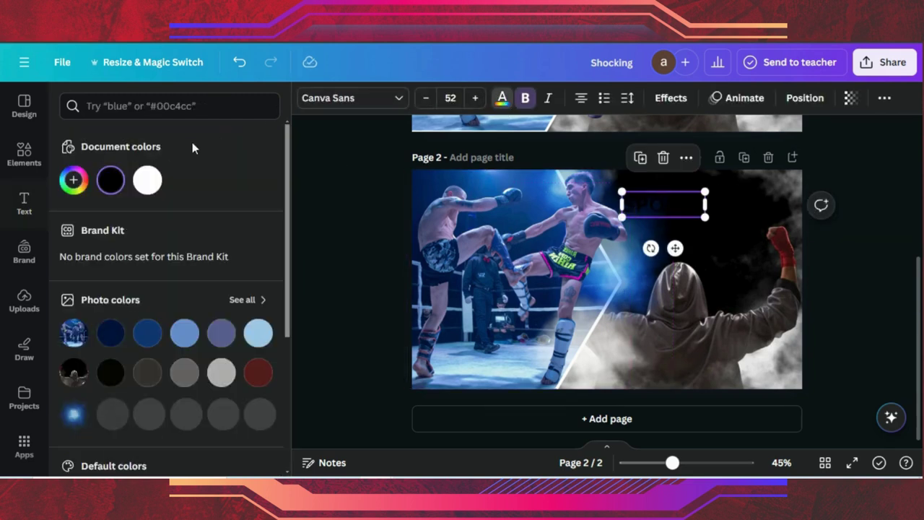
pyautogui.click(145, 182)
# Step: Change the SPORTS heading's font to Have Heart One and enlarge it to size 104
pyautogui.click(401, 103)
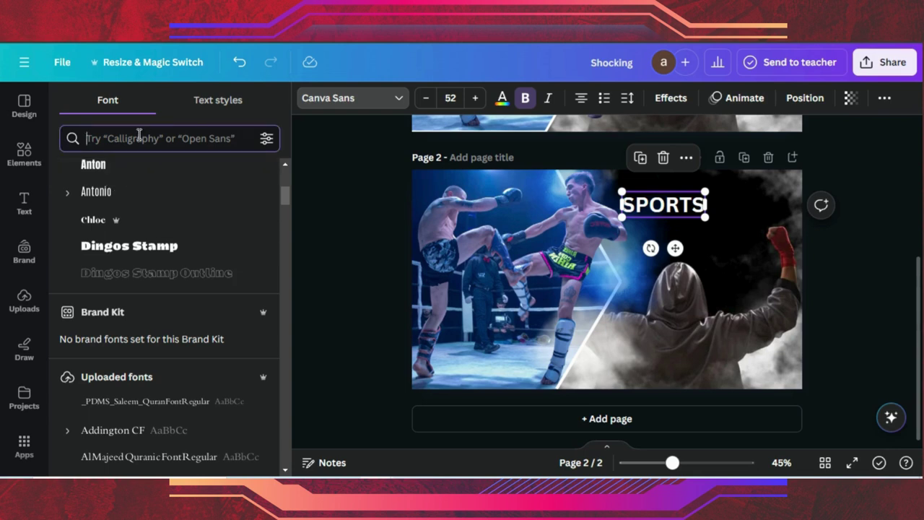
pyautogui.write('have')
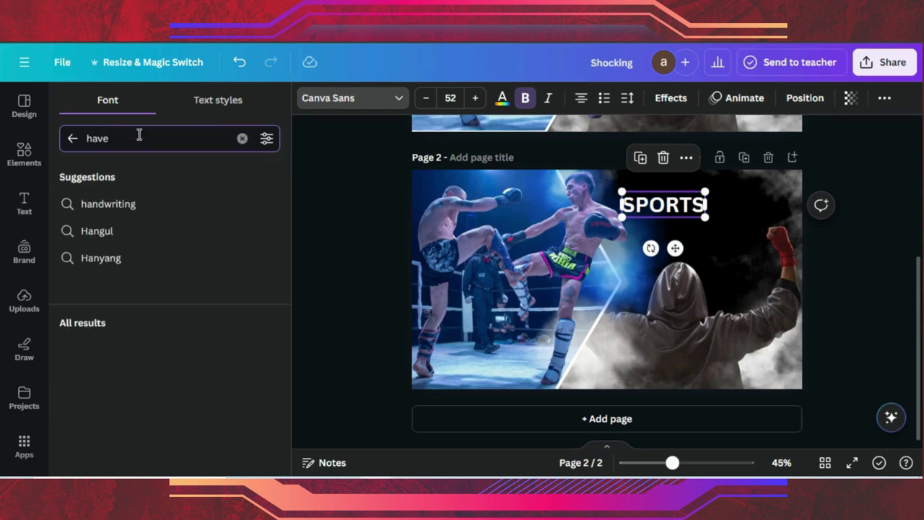
pyautogui.click(127, 206)
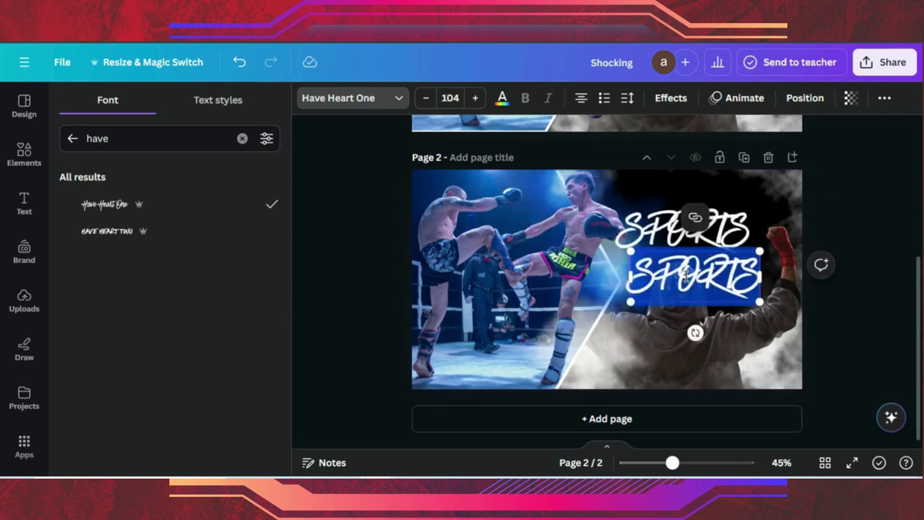
# Step: Duplicate the SPORTS heading below the original and replace the copy's text with "POSTER DESIGN"
pyautogui.write('PO')
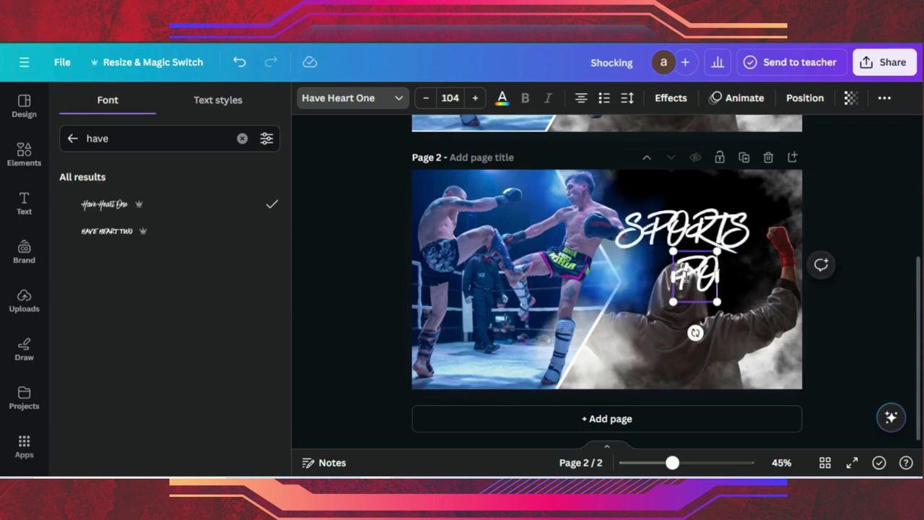
pyautogui.write('STER DESIN')
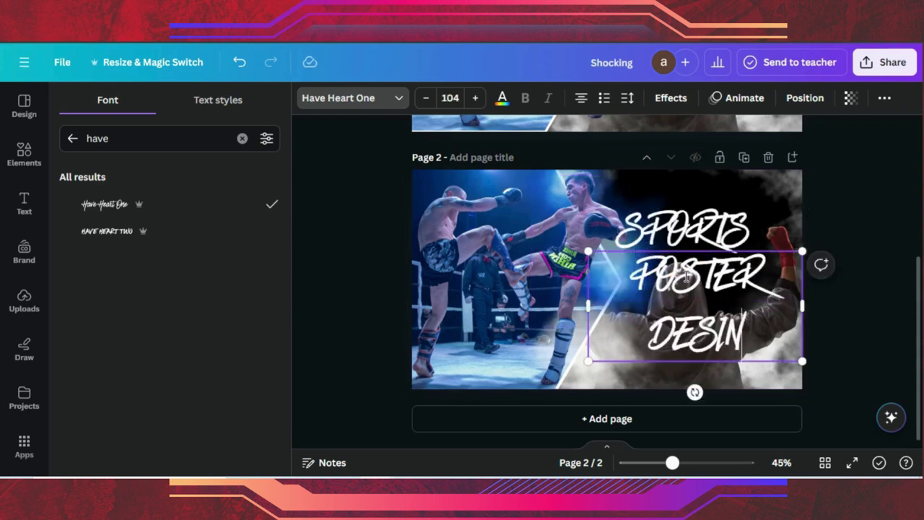
pyautogui.press('BackSpace')
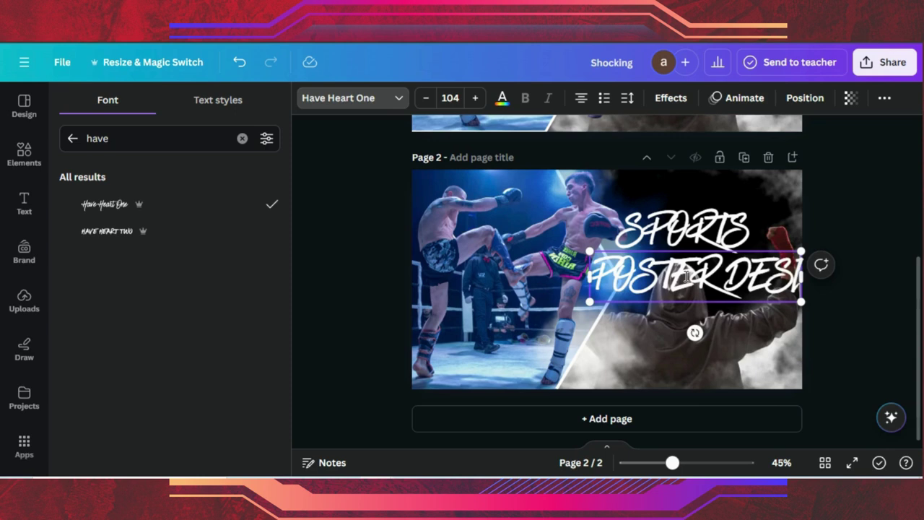
pyautogui.write('GN')
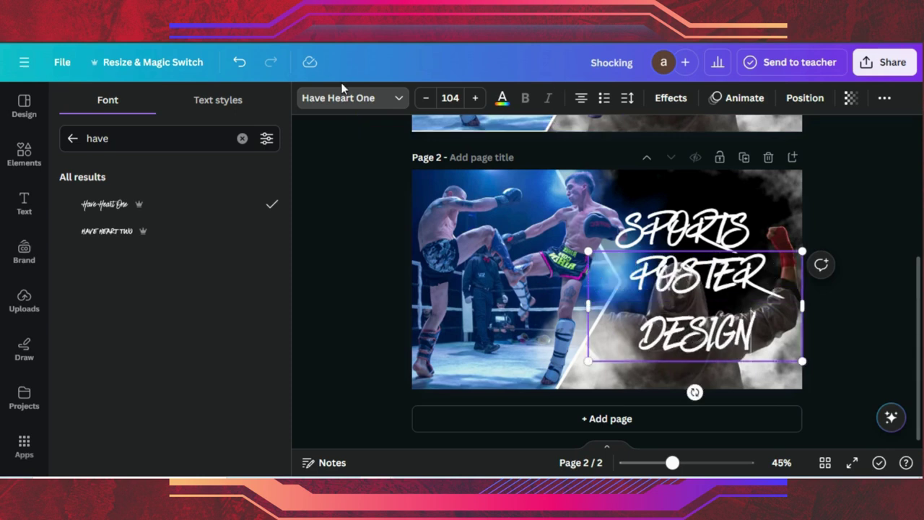
# Step: Change the POSTER DESIGN text's font to Glacial Indifference and shrink it to size 31.1 on a single line
pyautogui.click(169, 131)
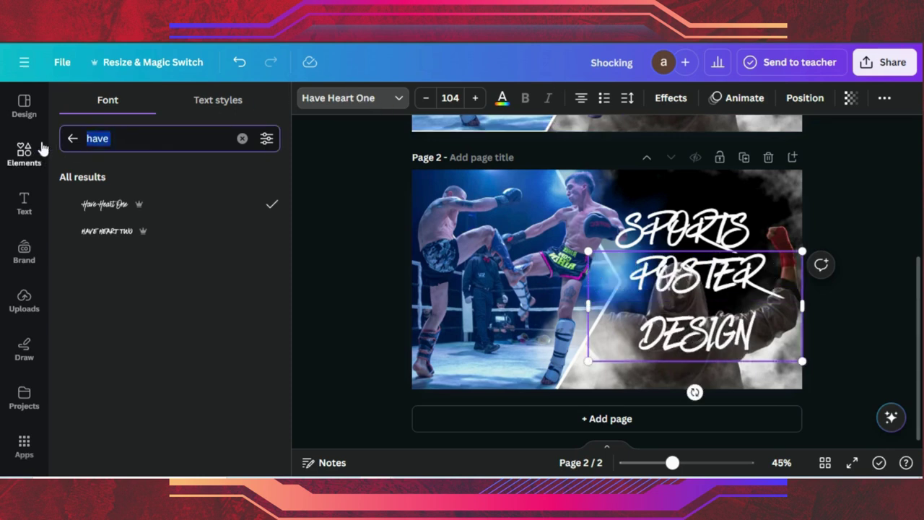
pyautogui.write('gla')
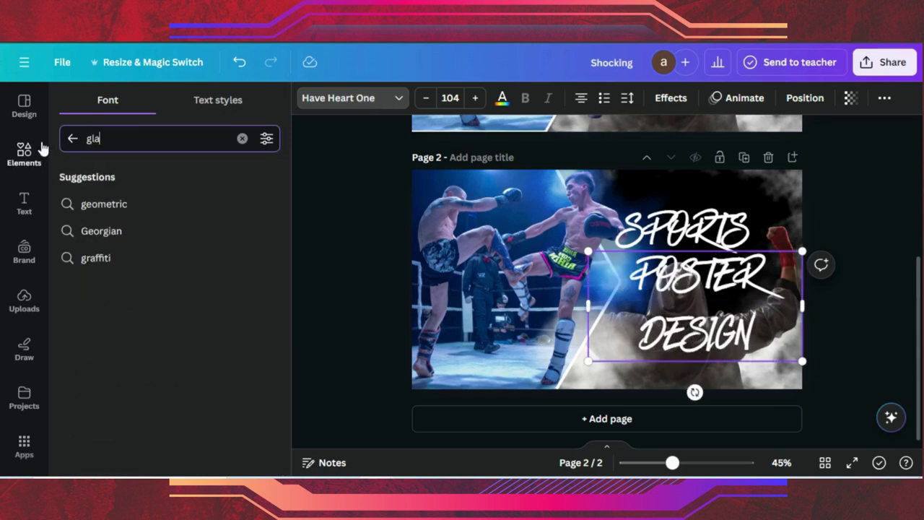
pyautogui.write('c')
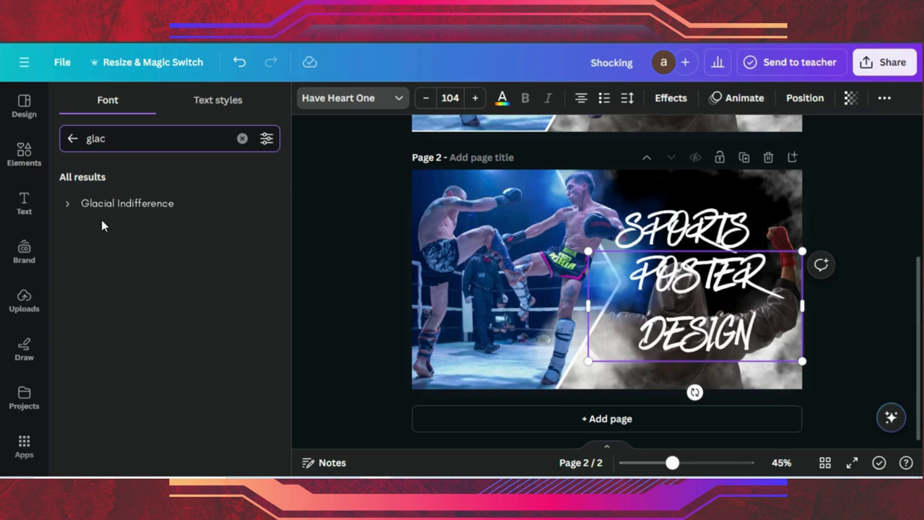
pyautogui.click(123, 204)
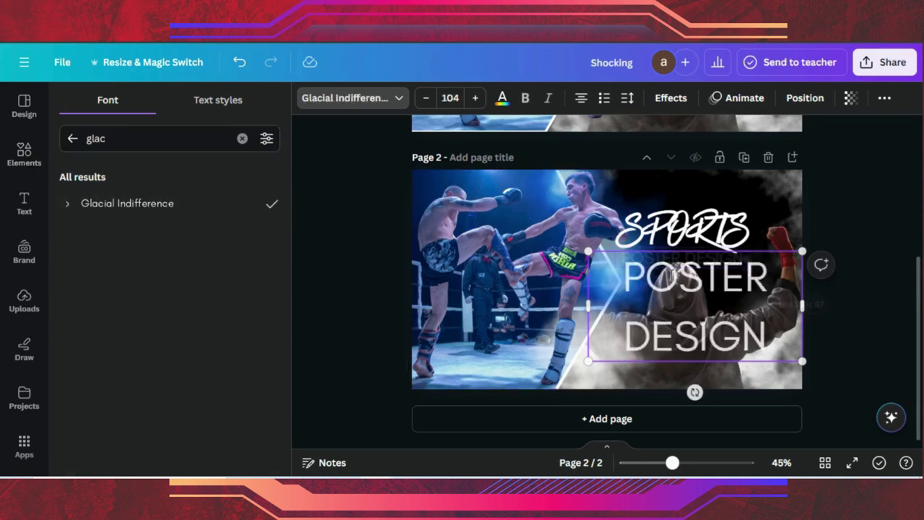
pyautogui.moveTo(803, 361); pyautogui.dragTo(780, 281)
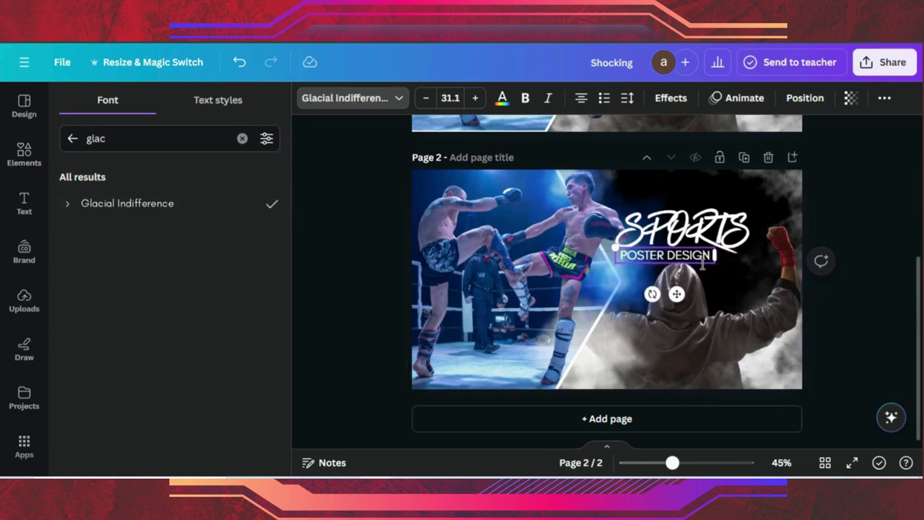
# Step: Shift SPORTS and POSTER DESIGN slightly upward and widen the POSTER DESIGN text box to about the heading's width
pyautogui.moveTo(697, 233); pyautogui.dragTo(693, 219)
pyautogui.moveTo(679, 255); pyautogui.dragTo(682, 251)
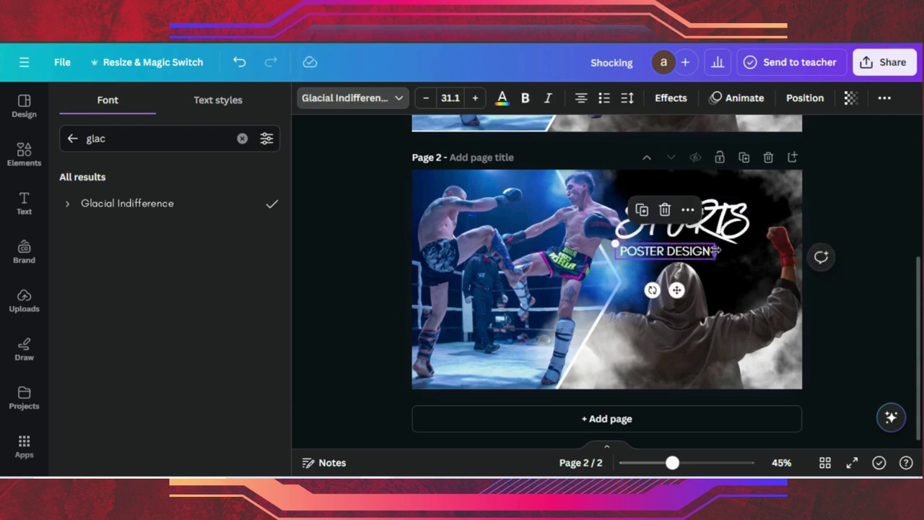
pyautogui.moveTo(716, 250); pyautogui.dragTo(744, 251)
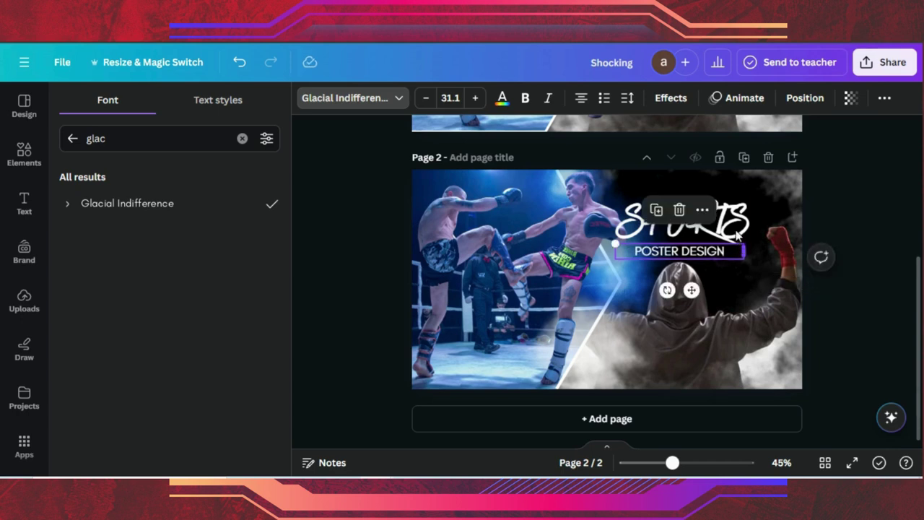
# Step: Set the letter spacing of the POSTER DESIGN text to 197
pyautogui.click(628, 99)
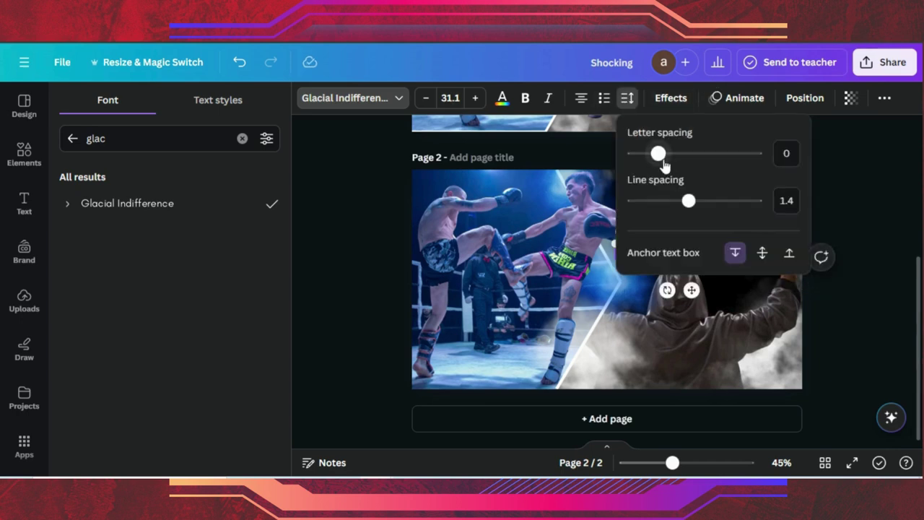
pyautogui.moveTo(664, 165); pyautogui.dragTo(683, 161)
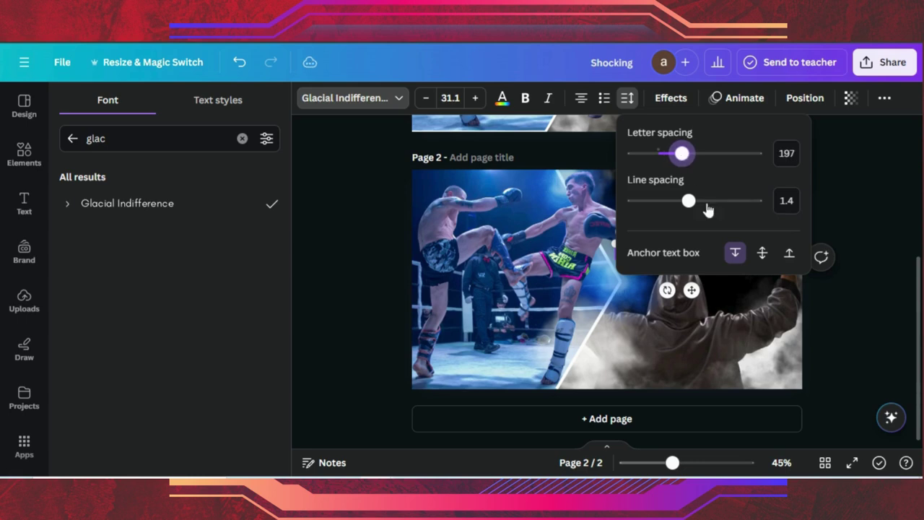
pyautogui.click(842, 325)
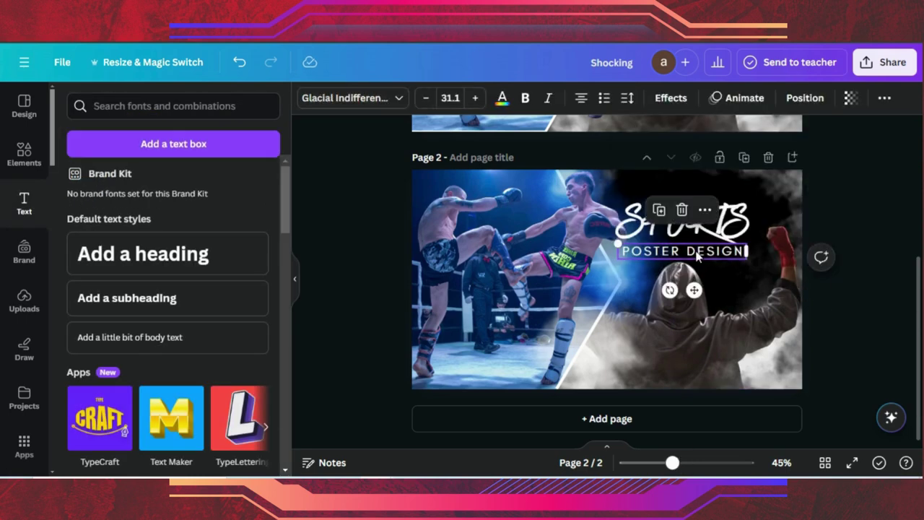
# Step: Colour the POSTER DESIGN text bright red from the default solid colours and deselect it
pyautogui.click(502, 100)
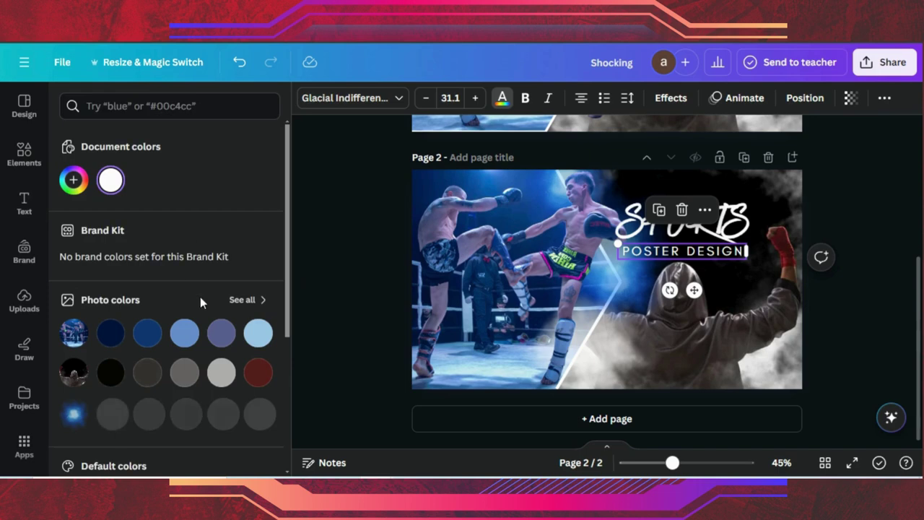
pyautogui.click(259, 372)
pyautogui.scroll(-3, 123, 351)
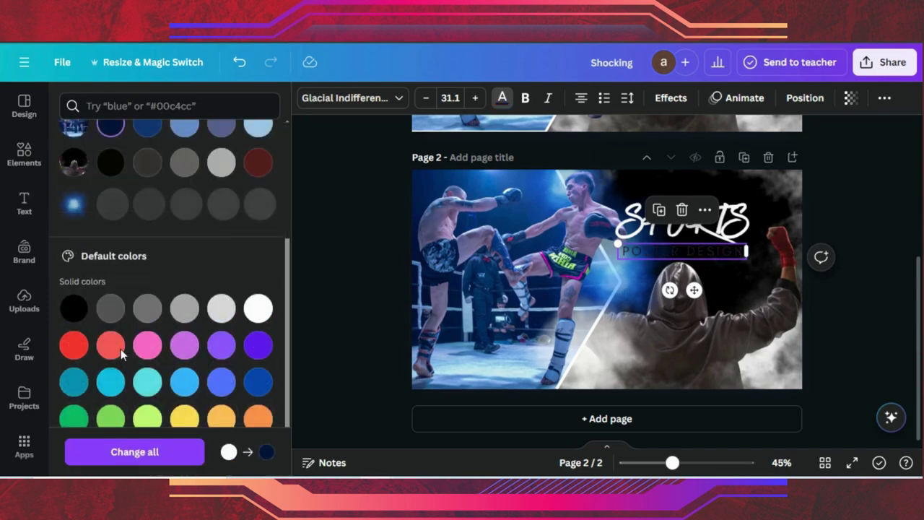
pyautogui.click(72, 345)
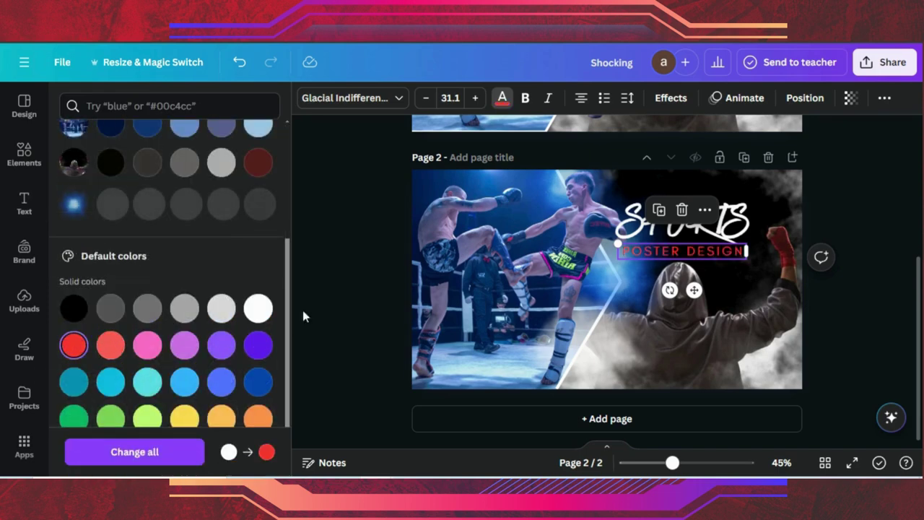
pyautogui.press('Escape')
pyautogui.press('Escape')
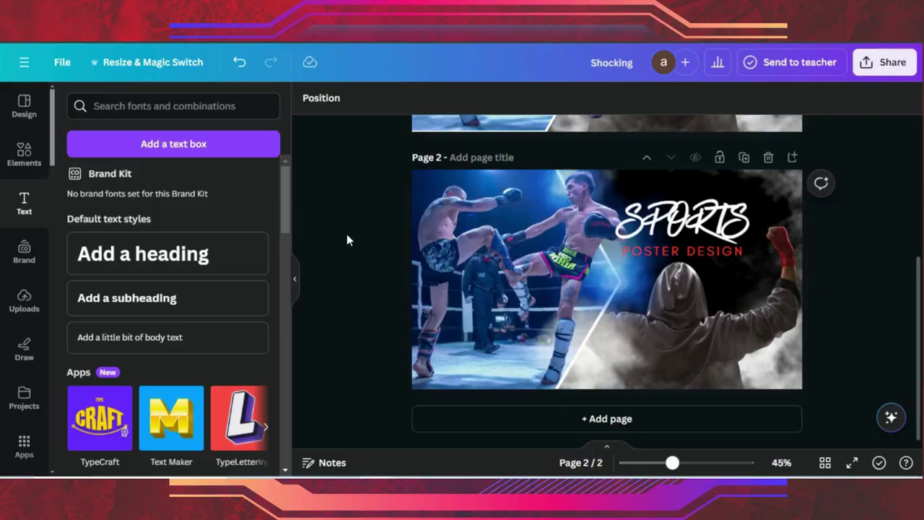